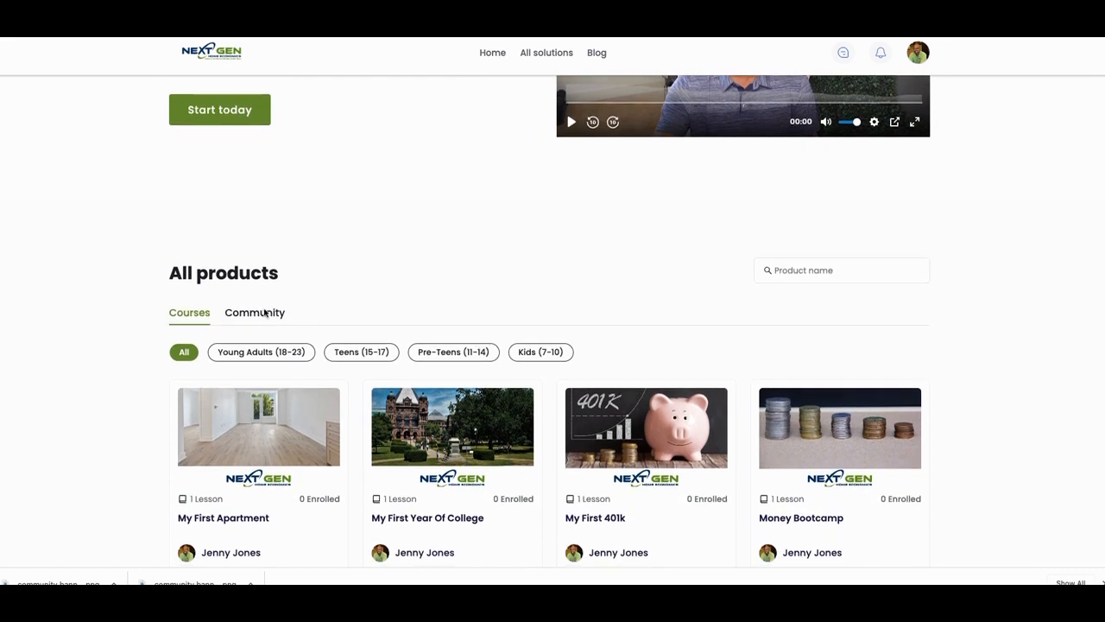
- Browse the course cards in the All products section of the site's homepage
scroll(633, 402, "up", 1)
scroll(633, 403, "down", 1)
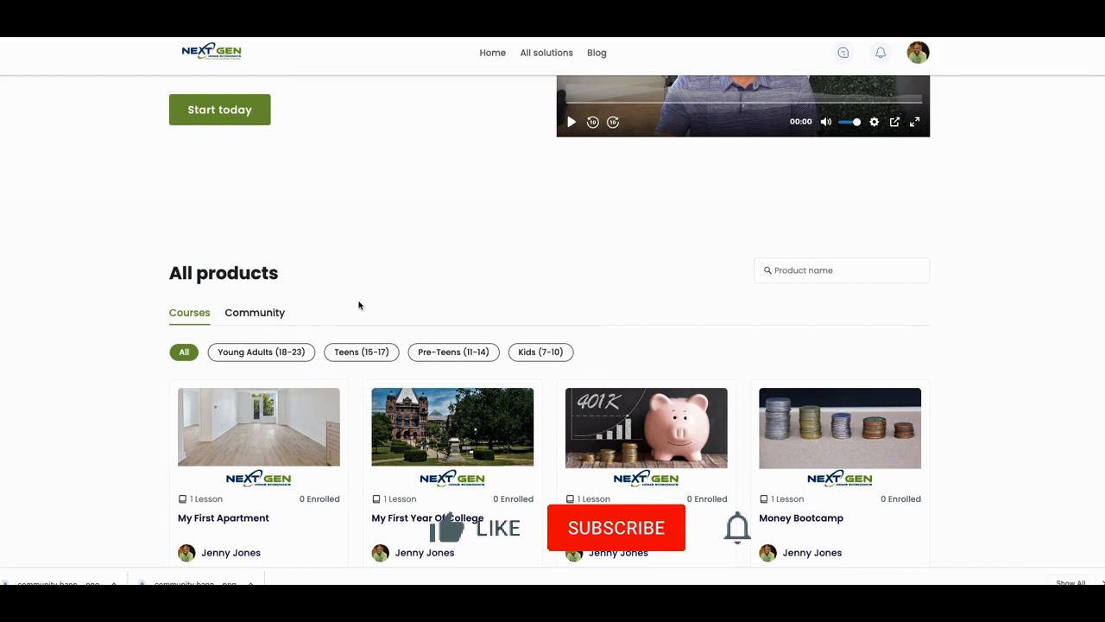
scroll(389, 320, "down", 1)
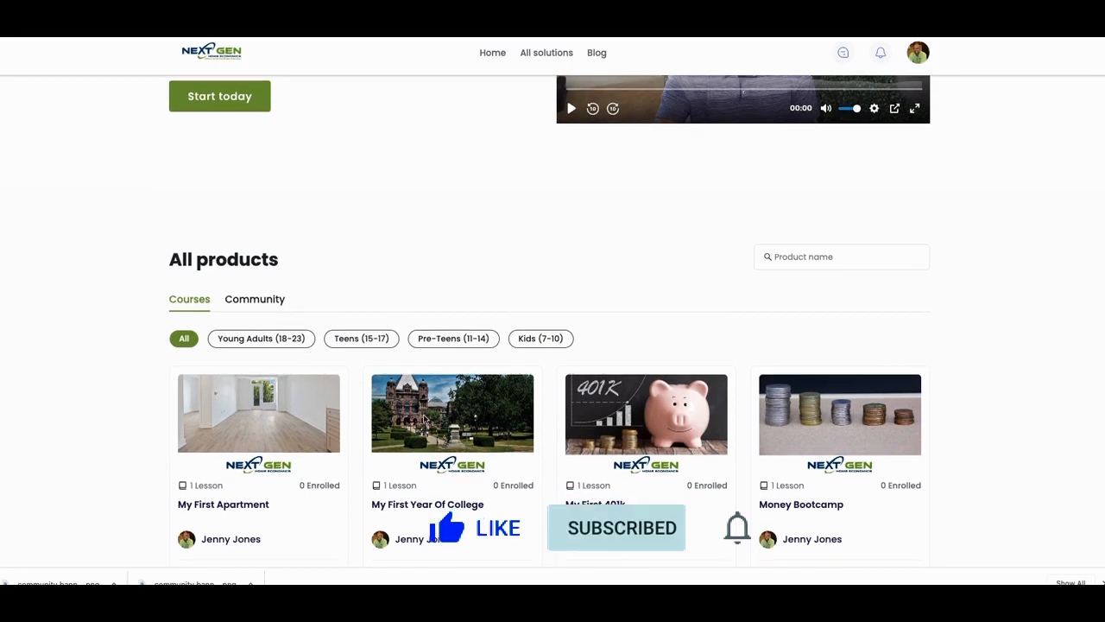
scroll(473, 414, "down", 1)
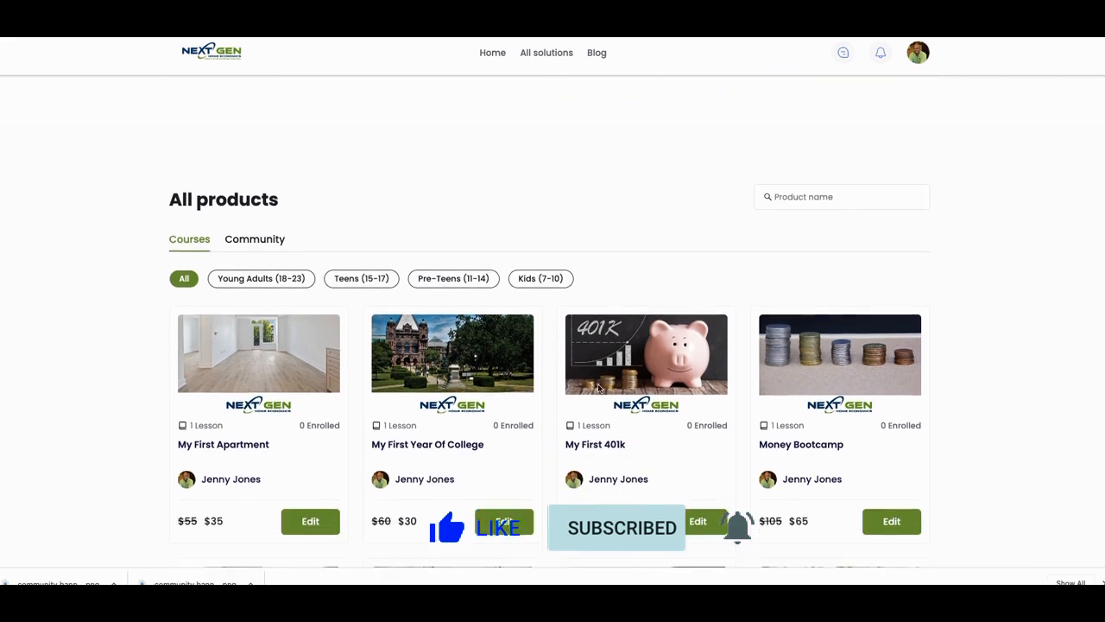
scroll(806, 383, "down", 1)
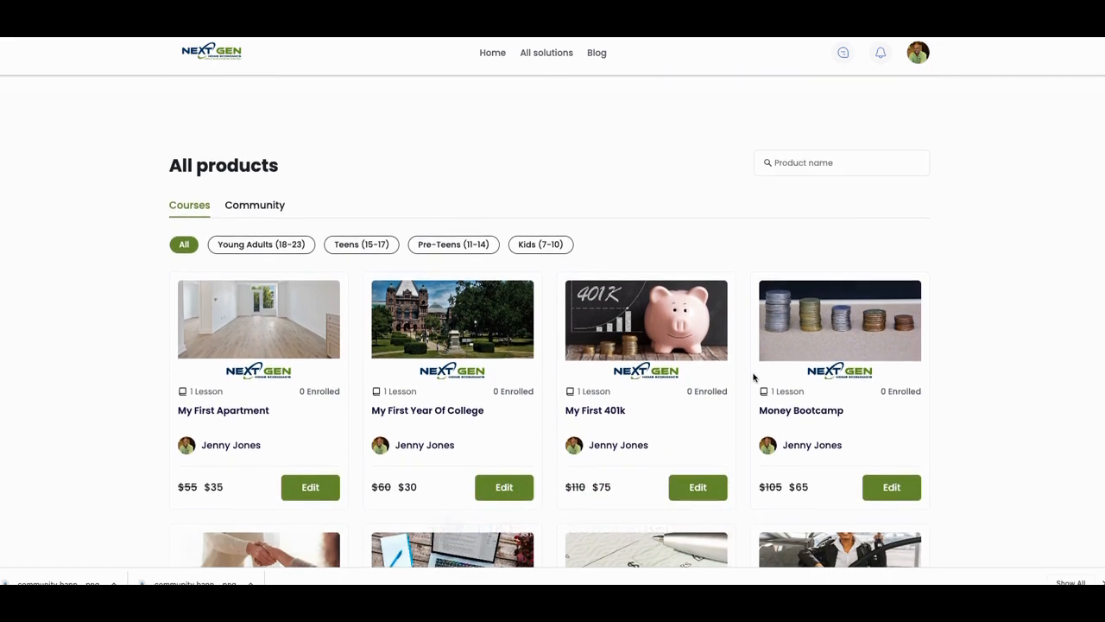
scroll(754, 374, "down", 2)
scroll(708, 383, "up", 5)
scroll(613, 393, "down", 1)
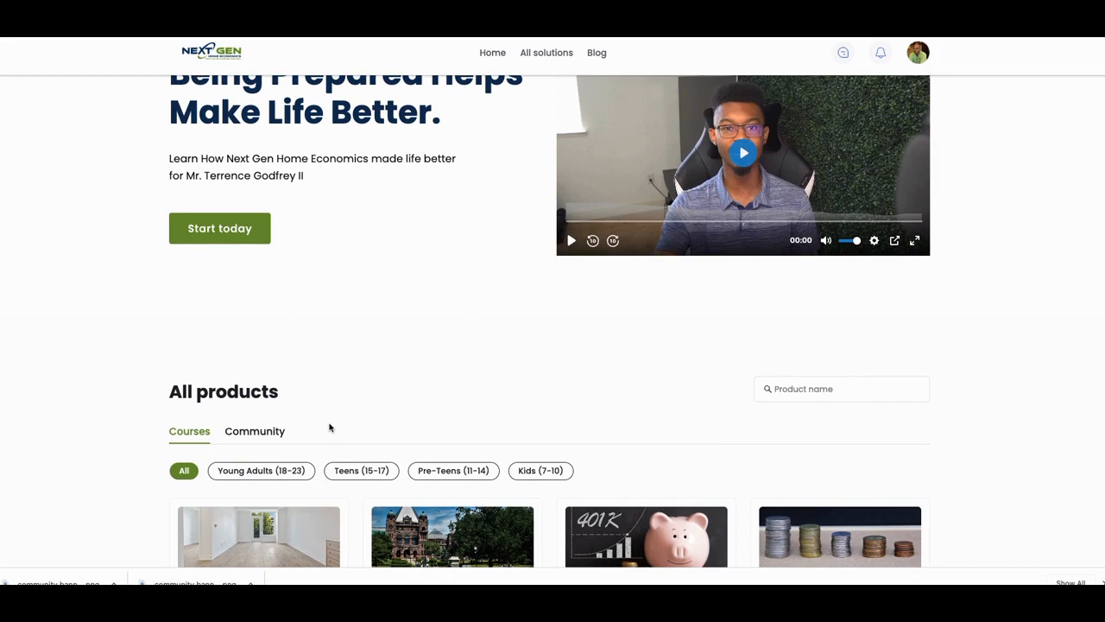
scroll(337, 432, "down", 1)
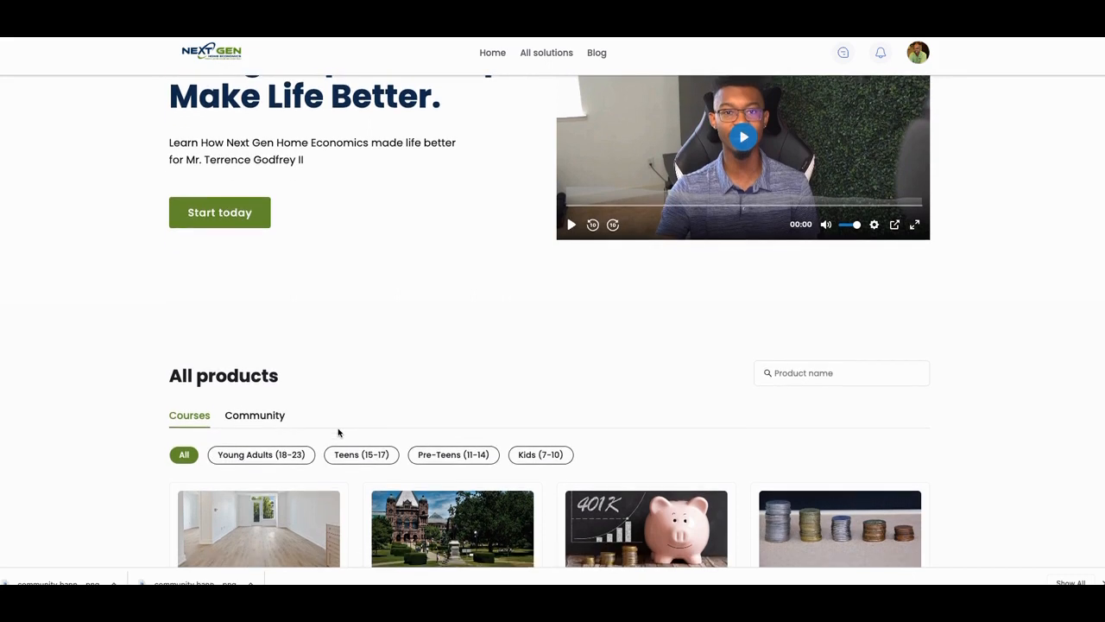
scroll(338, 432, "down", 1)
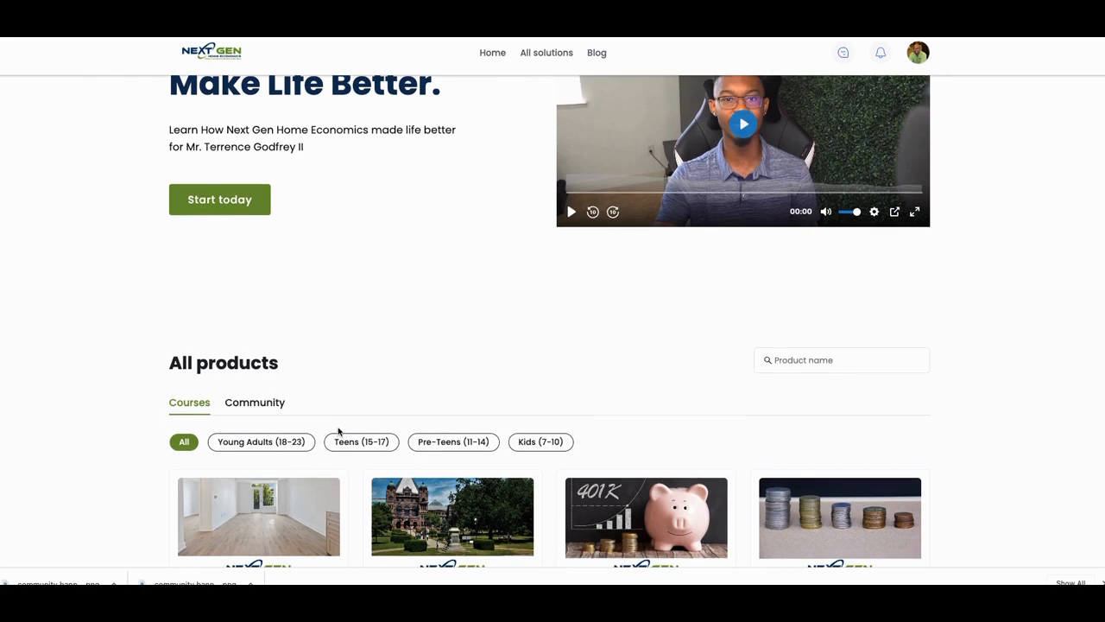
scroll(316, 431, "down", 1)
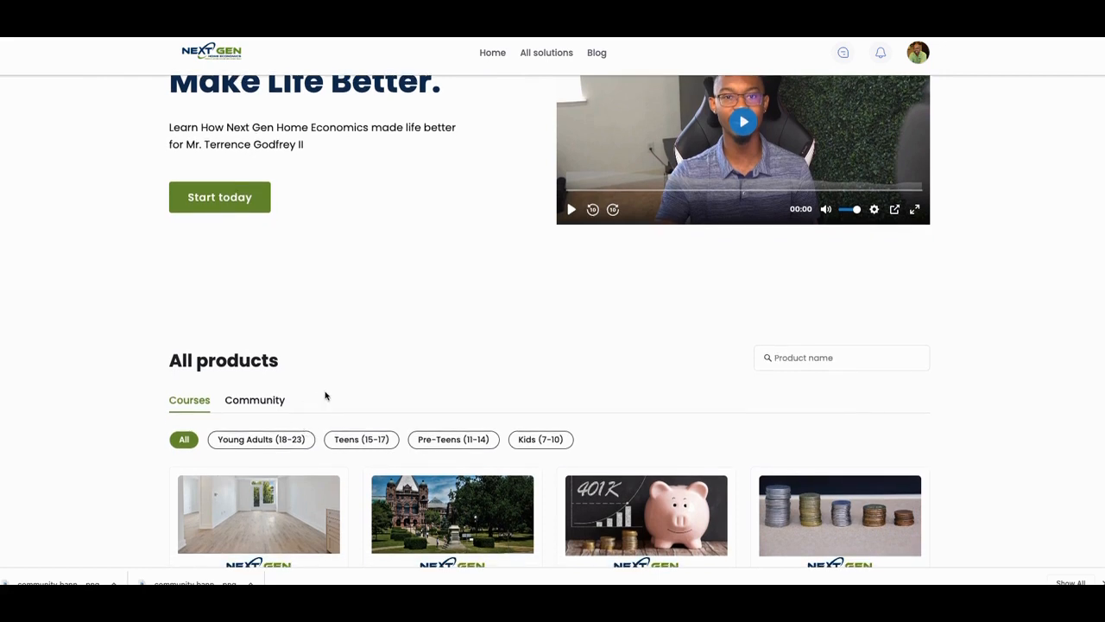
scroll(323, 395, "up", 2)
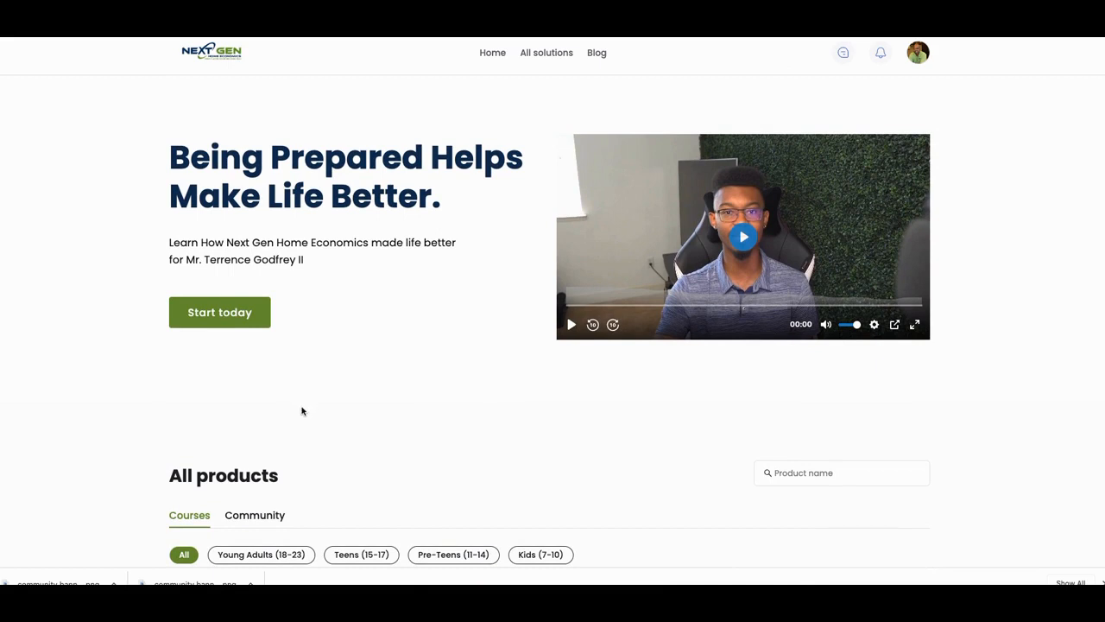
scroll(308, 409, "down", 1)
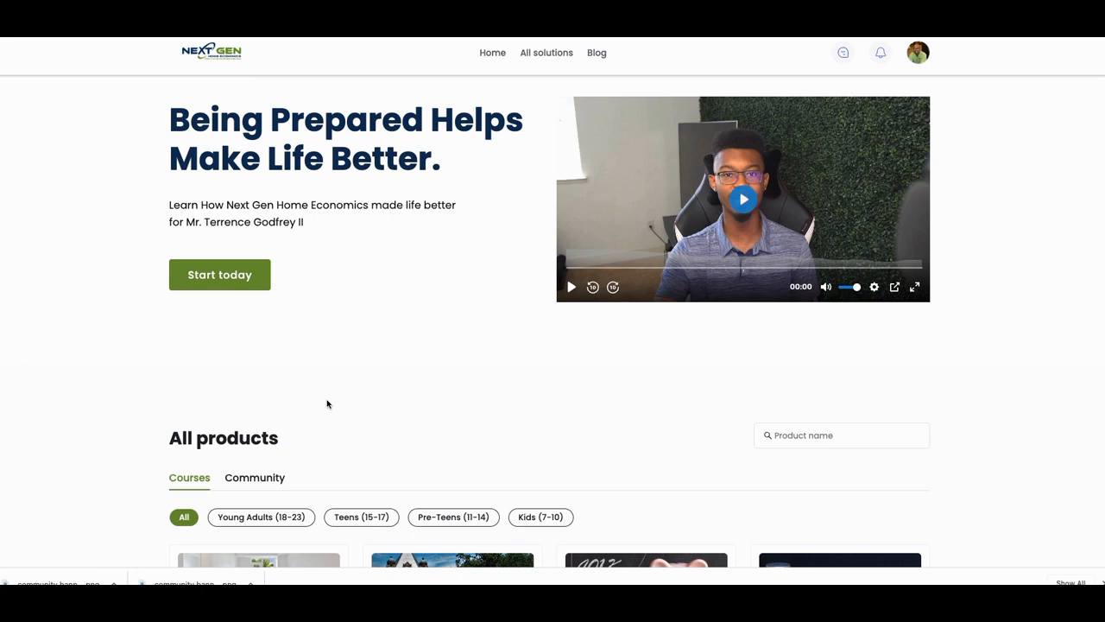
scroll(327, 403, "down", 1)
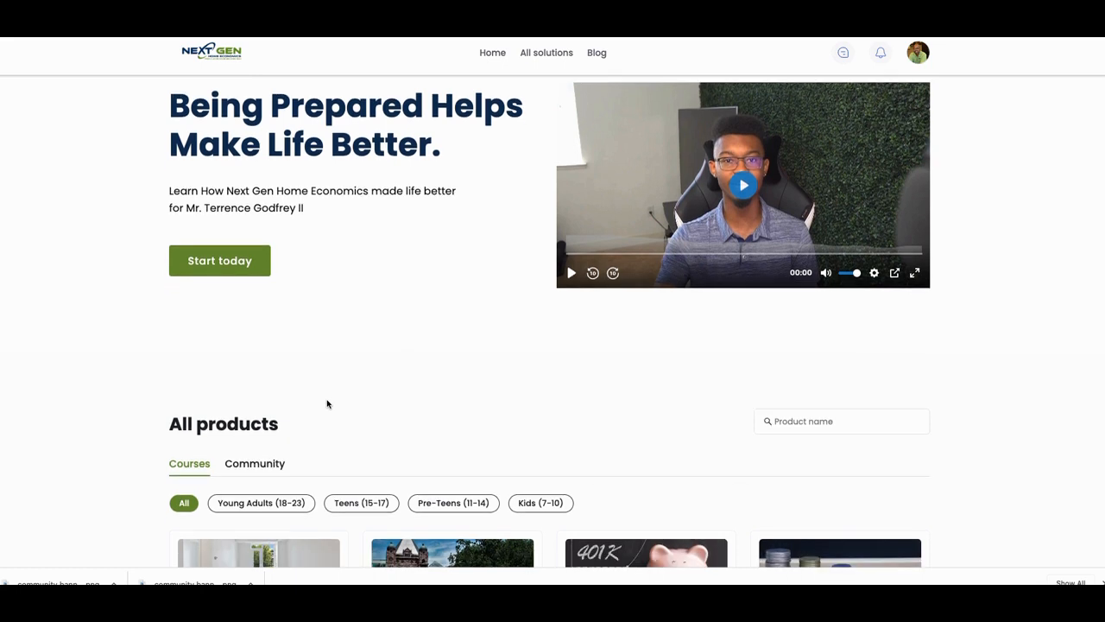
scroll(327, 403, "down", 1)
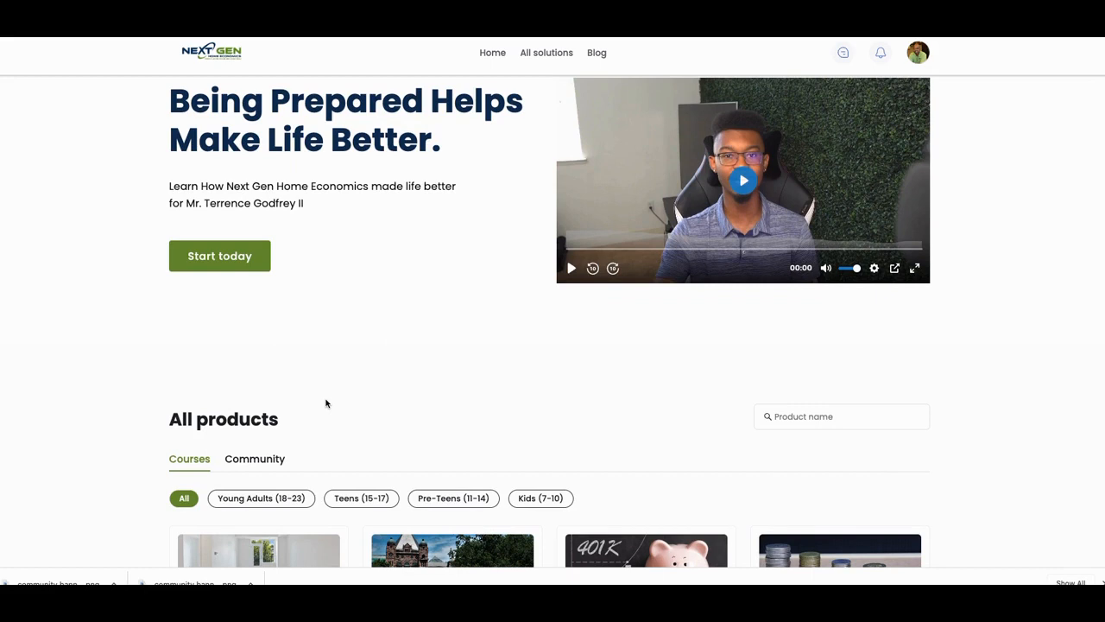
scroll(326, 403, "down", 1)
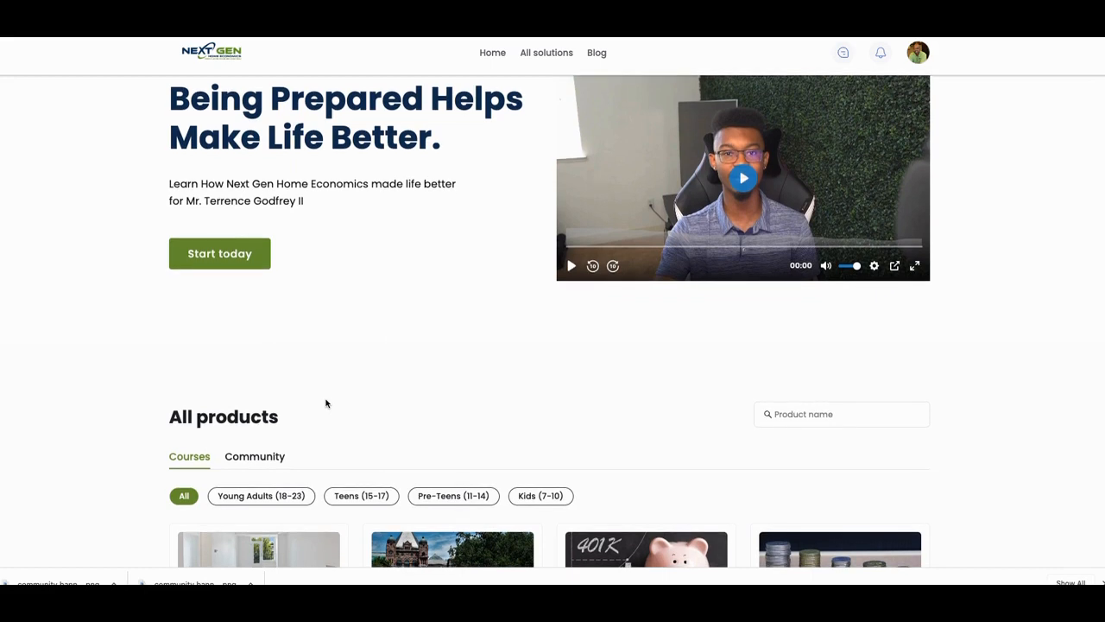
scroll(325, 403, "down", 1)
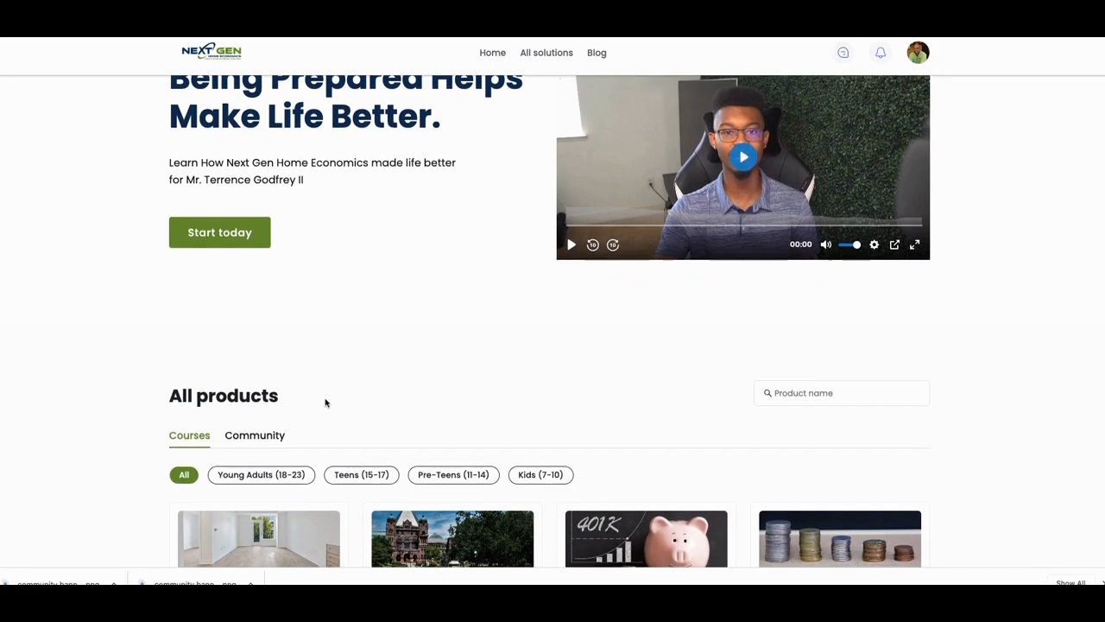
scroll(326, 403, "down", 1)
scroll(326, 403, "down", 1)
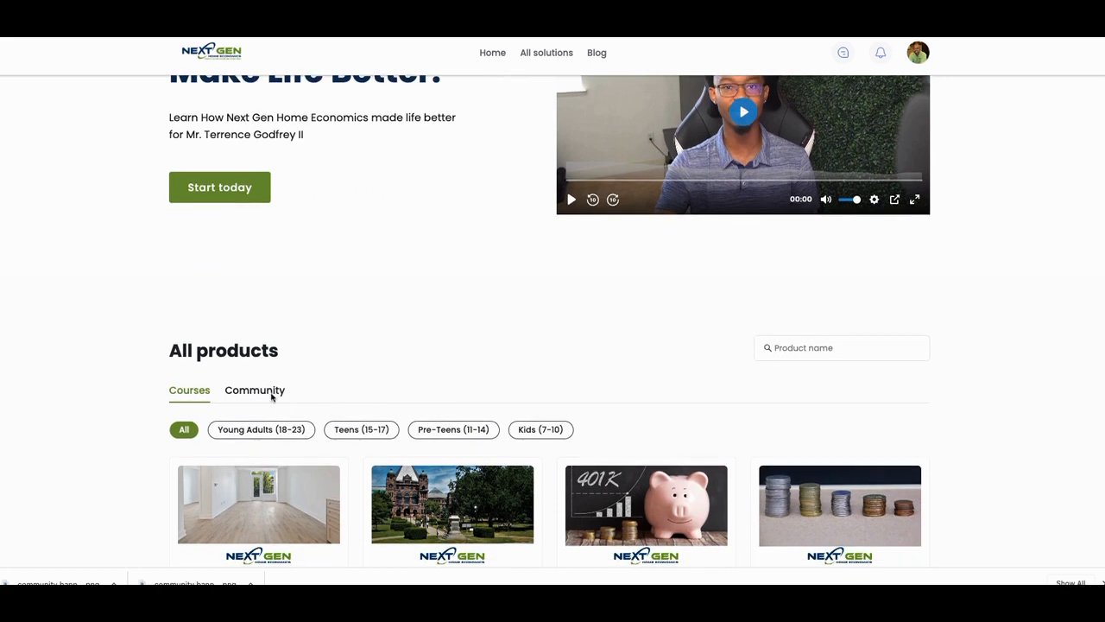
scroll(282, 373, "up", 1)
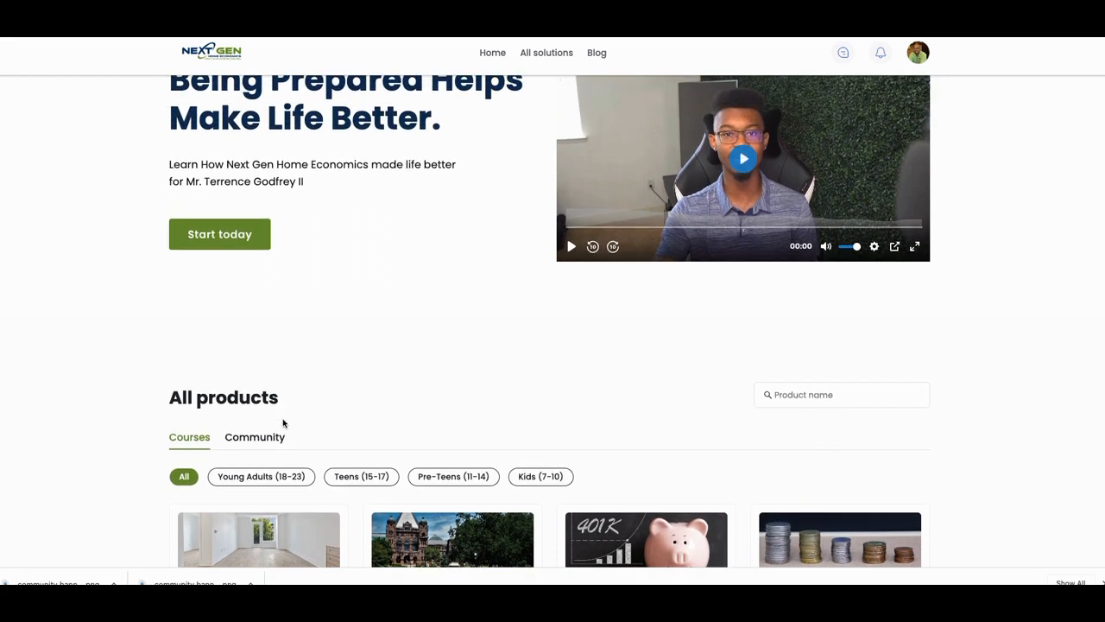
- Switch the All products section to Community and review the school community cards and their prices
left_click(264, 439)
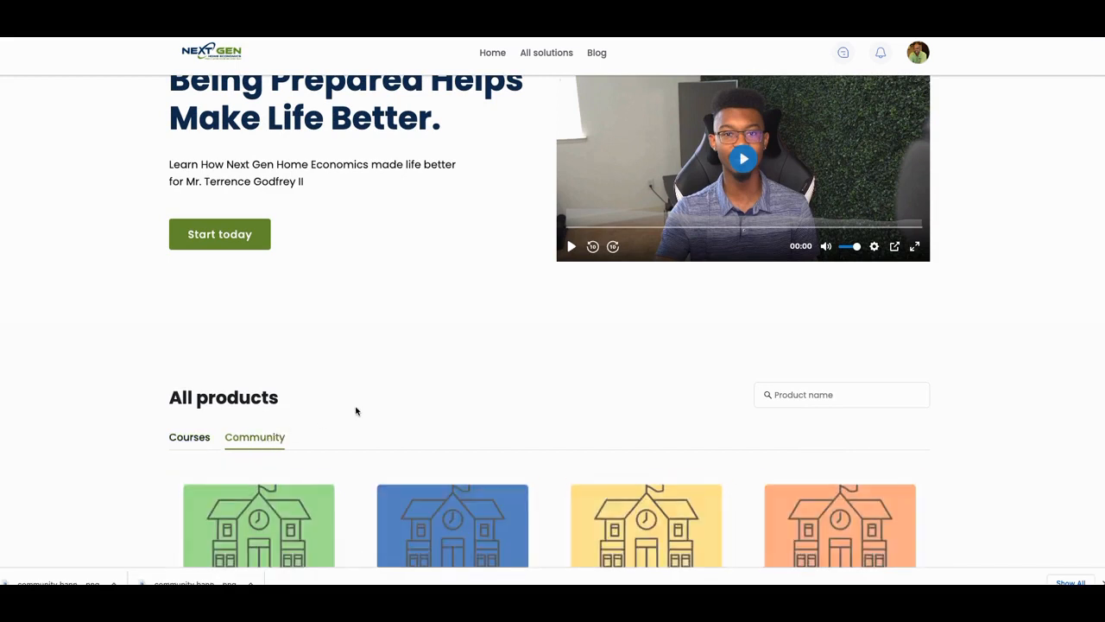
scroll(363, 406, "down", 2)
scroll(380, 397, "down", 2)
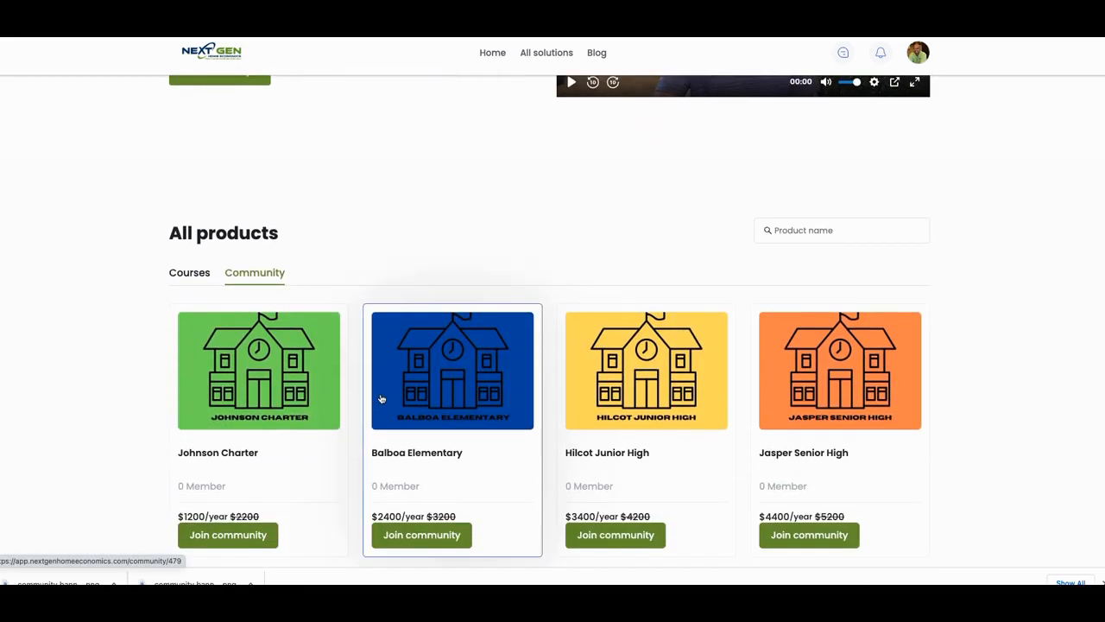
scroll(392, 373, "down", 1)
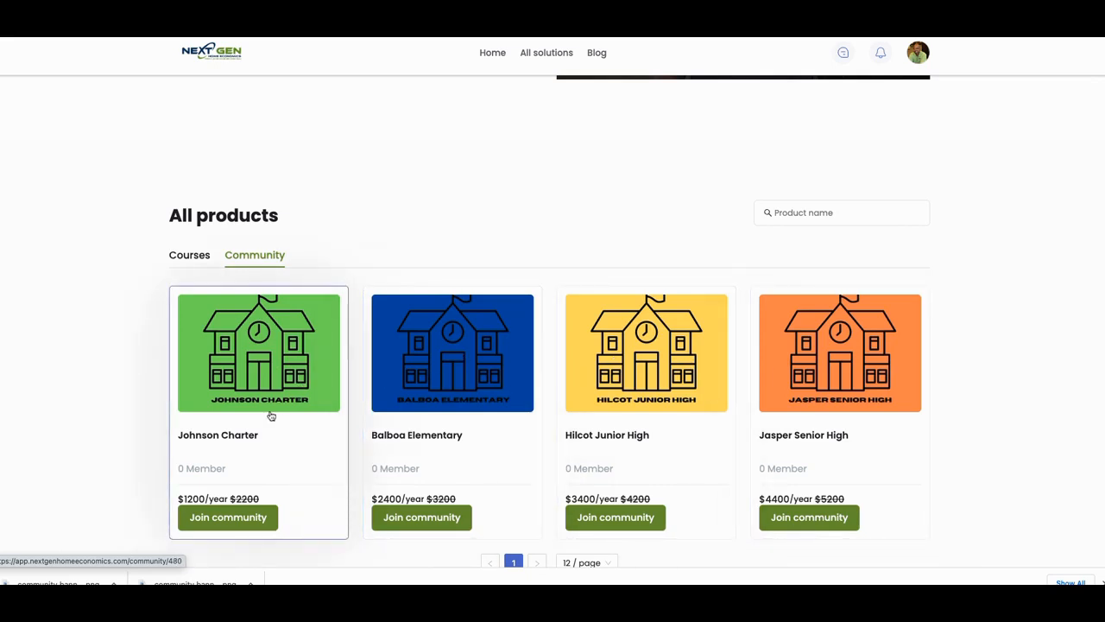
scroll(271, 416, "down", 1)
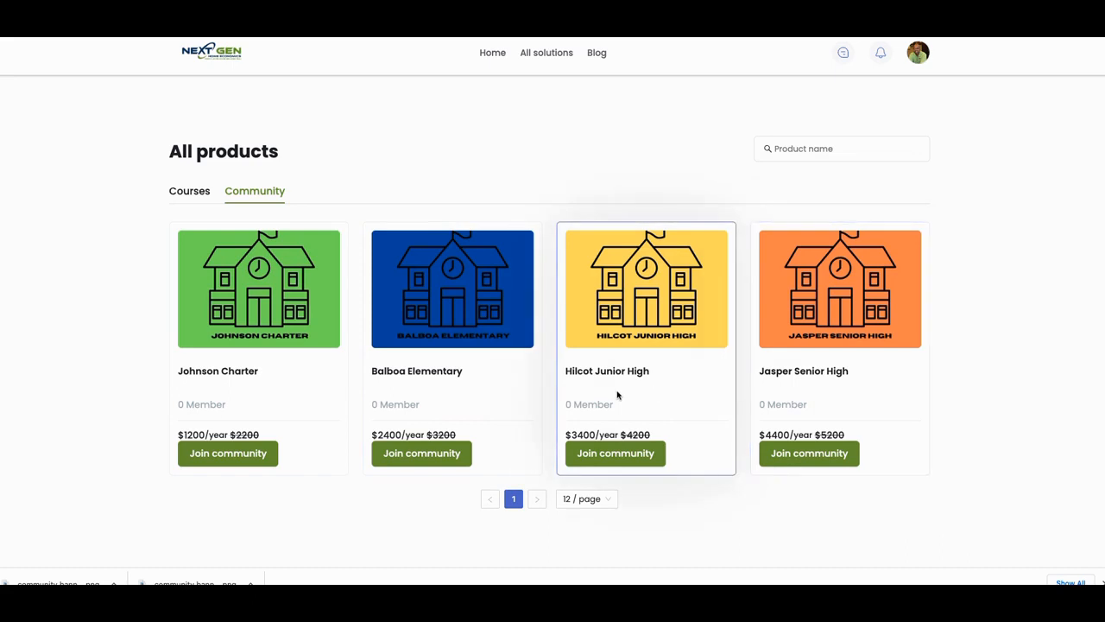
scroll(441, 394, "up", 1)
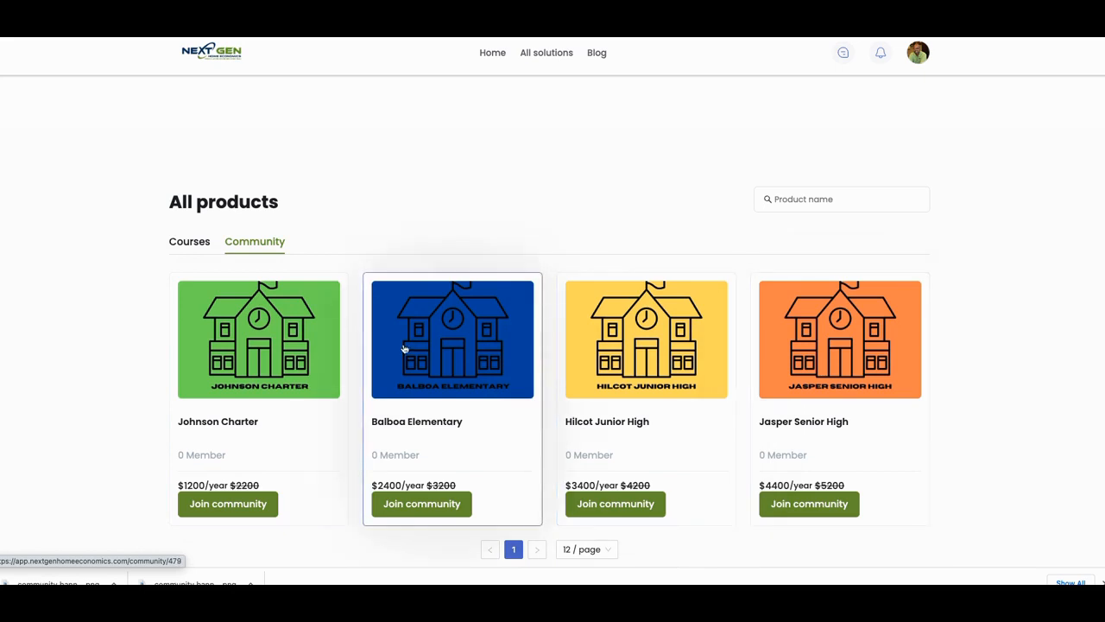
scroll(359, 354, "up", 1)
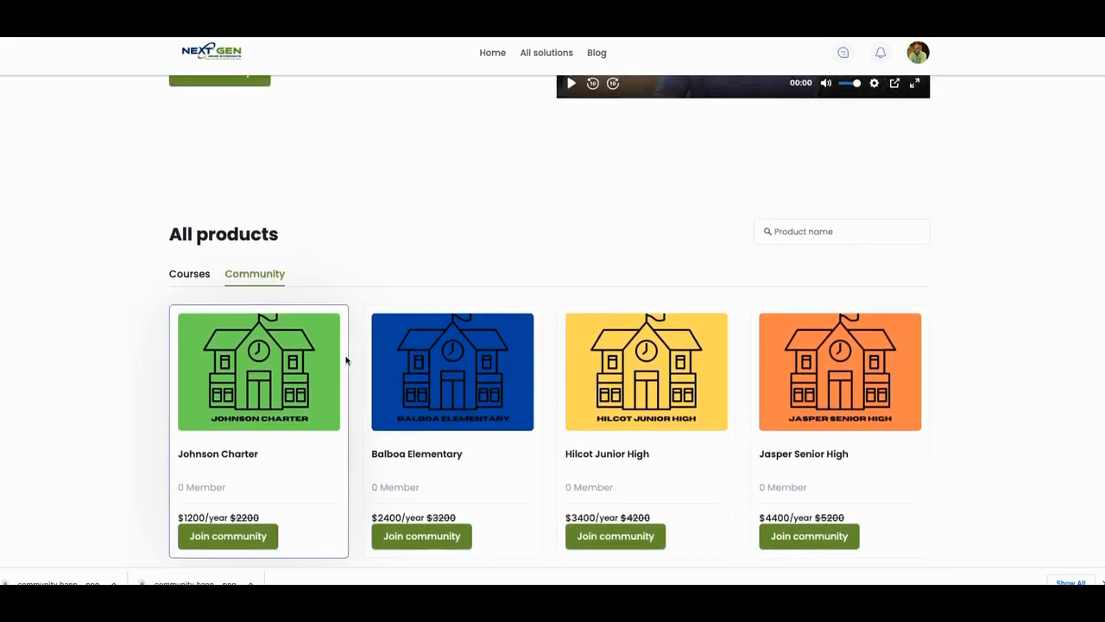
scroll(346, 361, "up", 1)
scroll(345, 360, "down", 2)
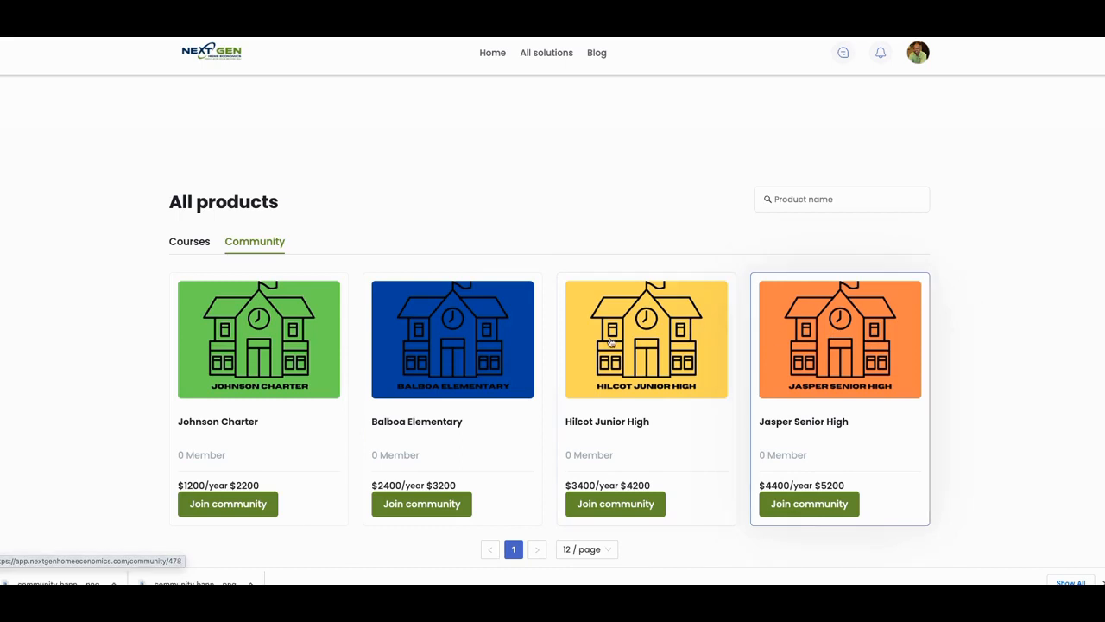
scroll(585, 320, "down", 1)
scroll(581, 311, "up", 3)
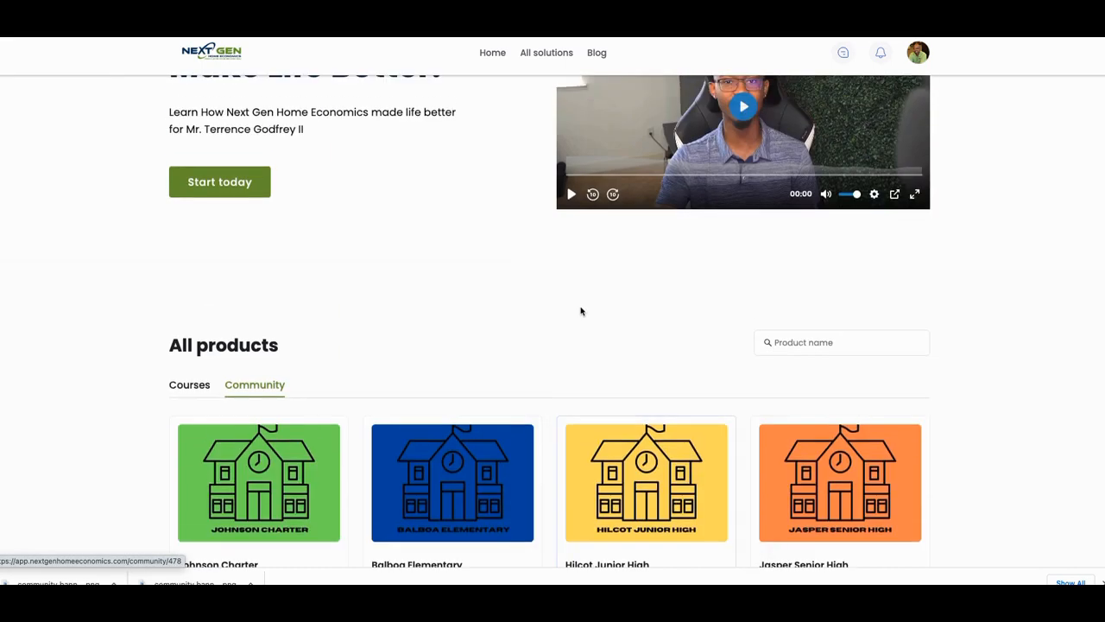
scroll(581, 311, "up", 2)
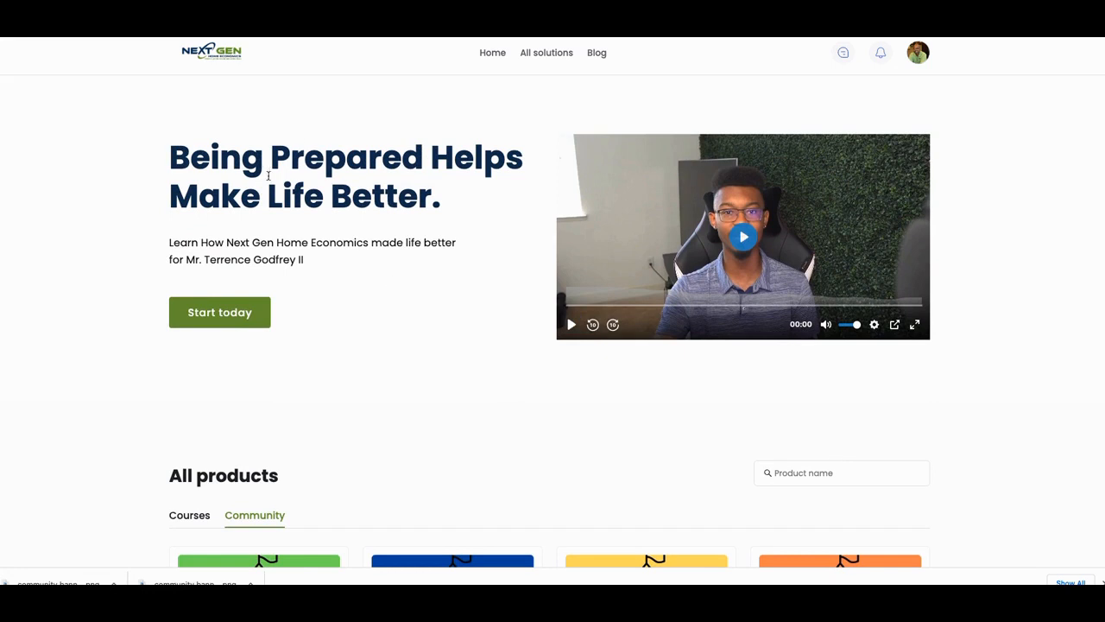
scroll(334, 309, "down", 1)
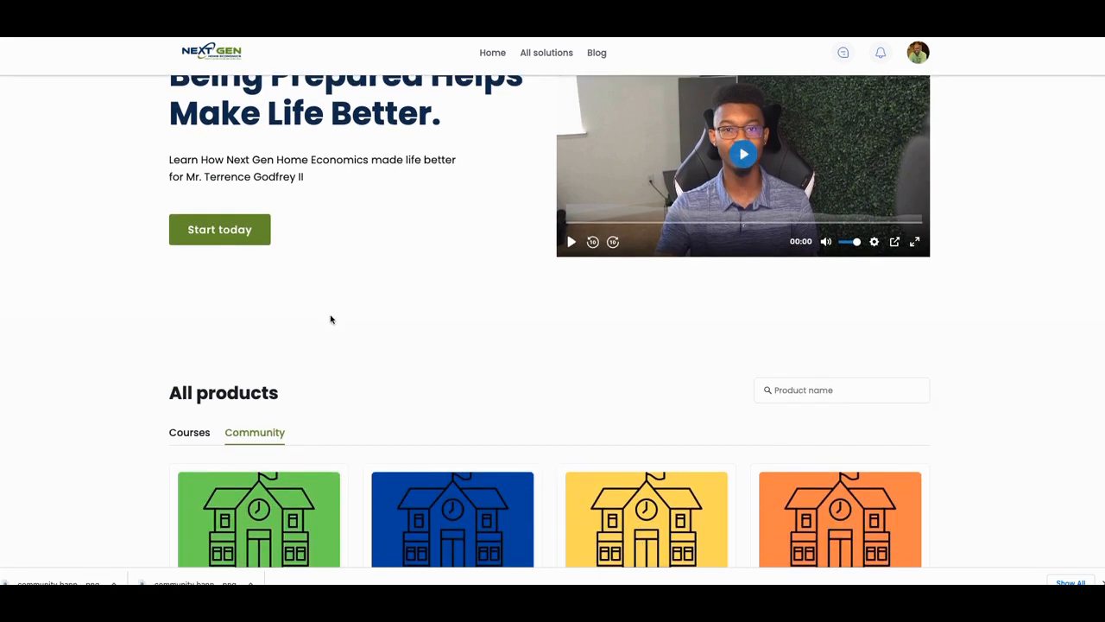
scroll(334, 317, "down", 1)
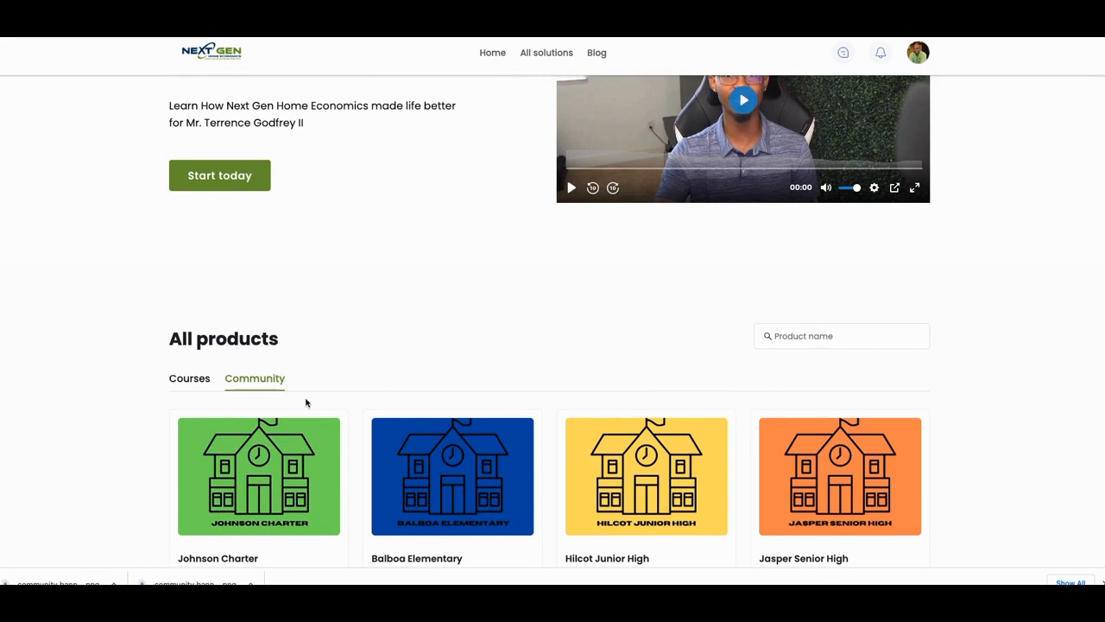
scroll(328, 392, "down", 1)
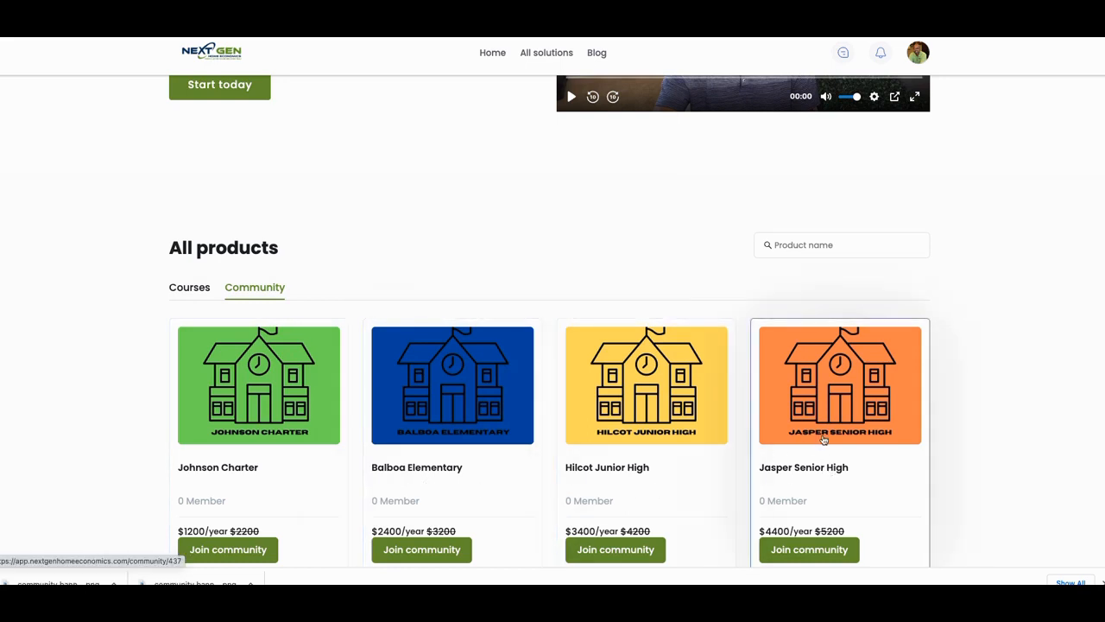
- Open the Communities page under Products in the ezycourse admin dashboard
scroll(821, 432, "up", 3)
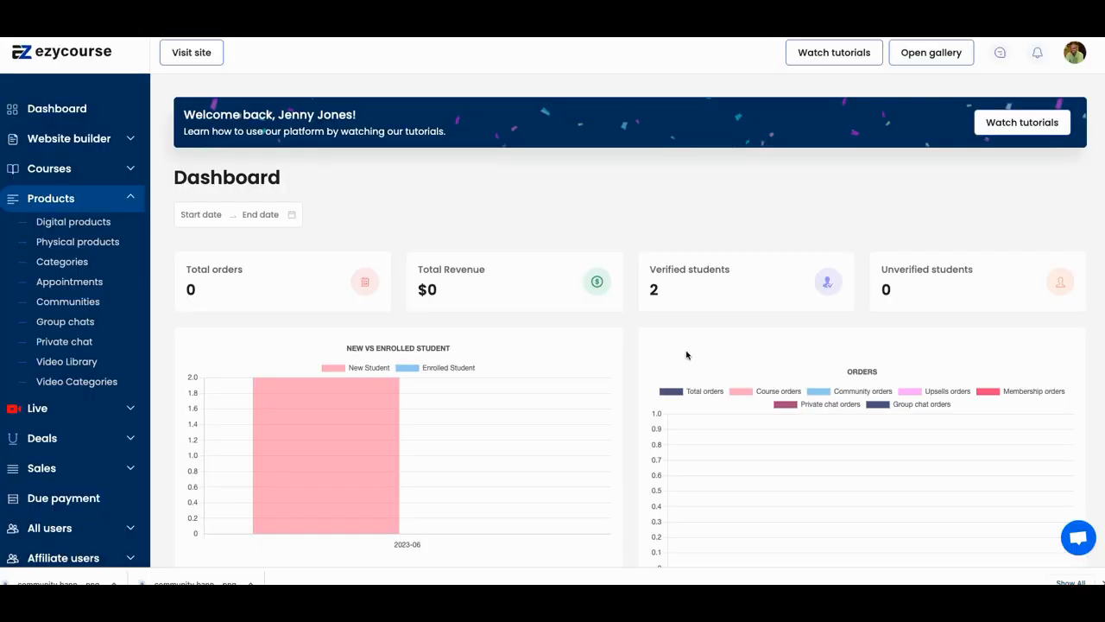
scroll(683, 354, "down", 1)
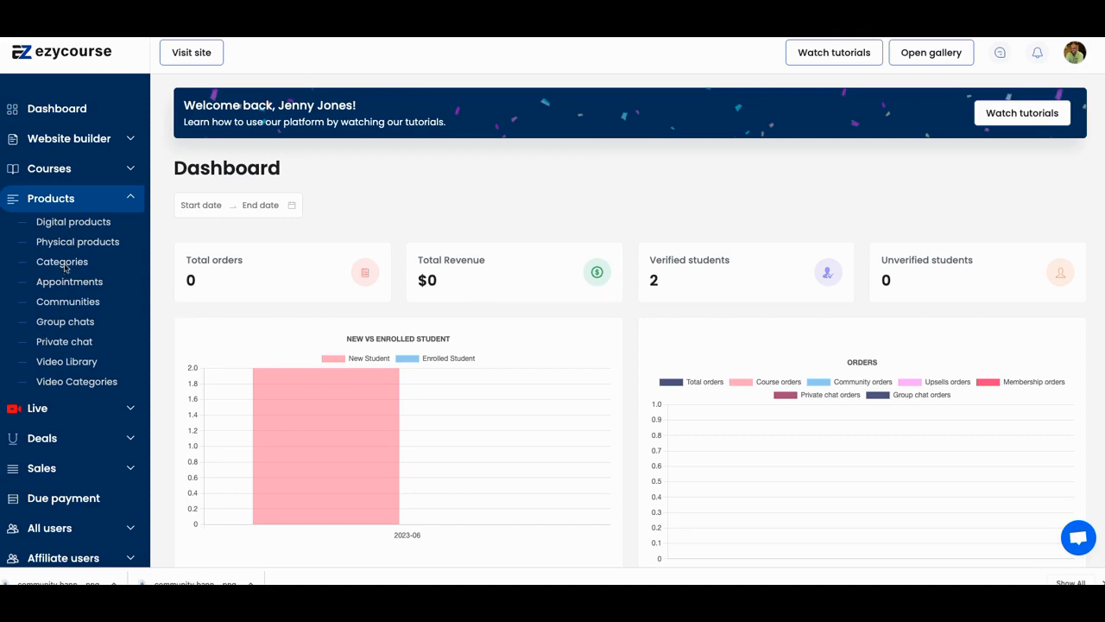
left_click(67, 310)
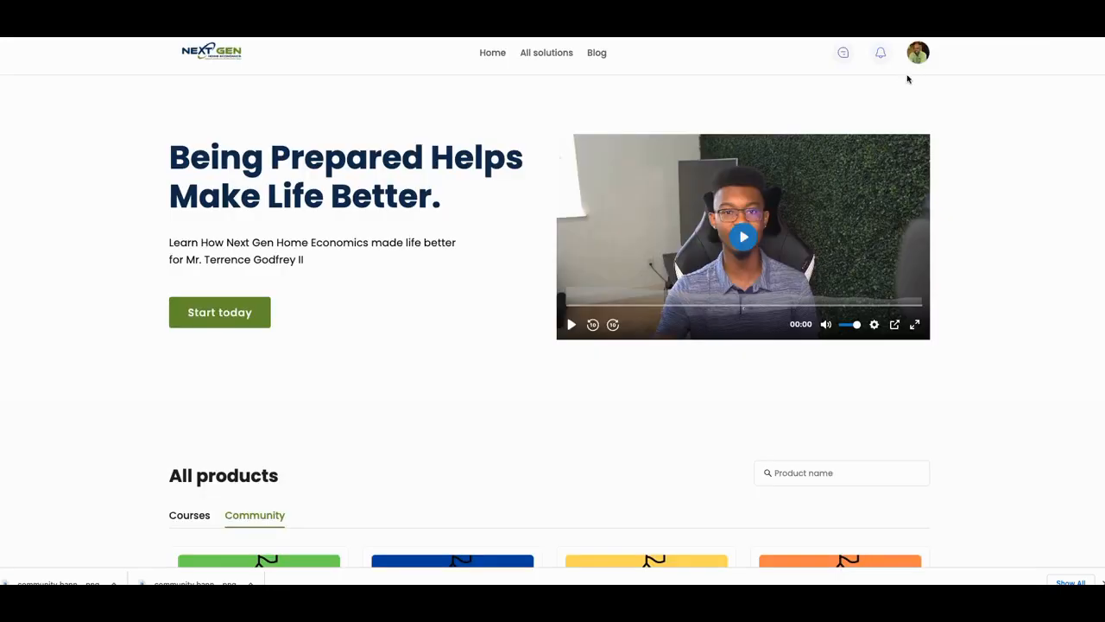
- Scroll down to view the school community cards on the homepage, then return to the Create Community form
scroll(819, 182, "down", 3)
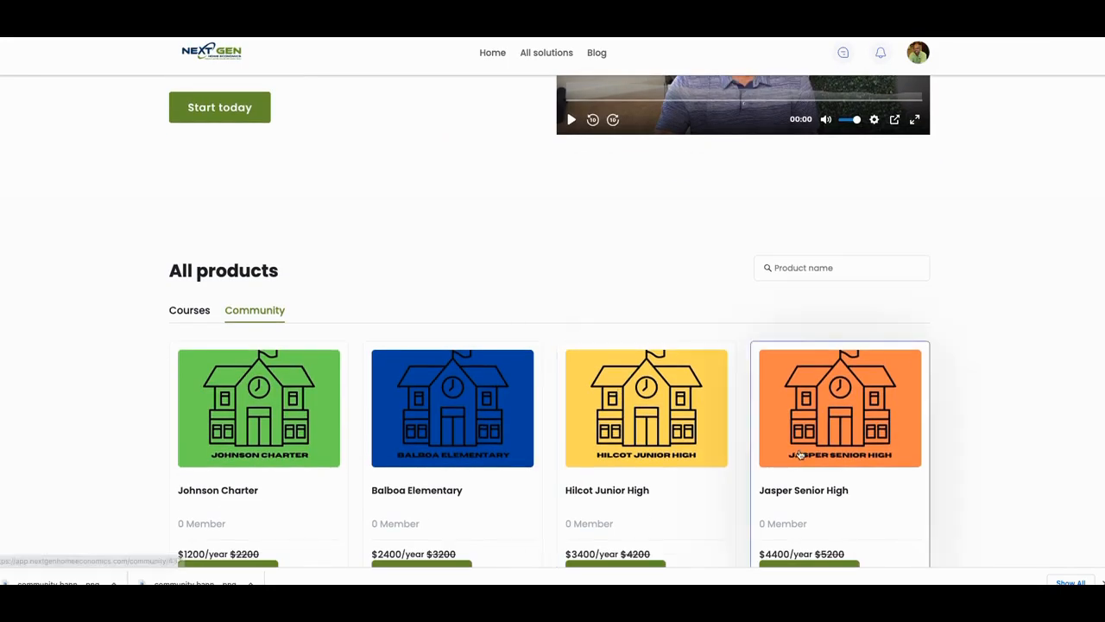
scroll(800, 455, "down", 1)
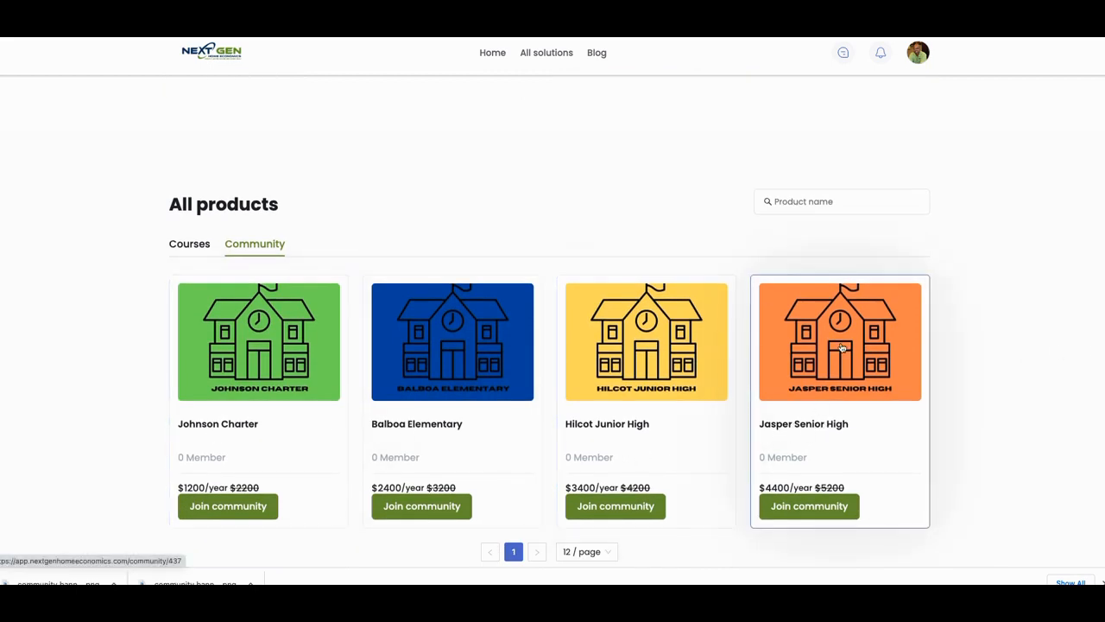
key("ctrl+shift+Tab")
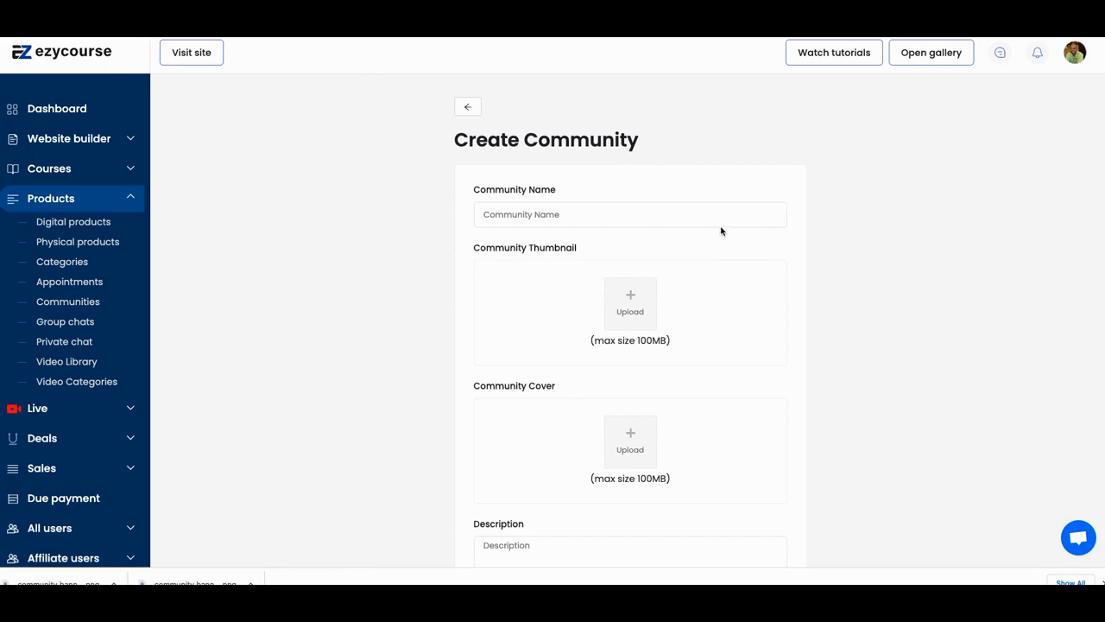
- Start the community name with N and pick the Johnson logo community image from the gallery as the thumbnail
left_click(722, 217)
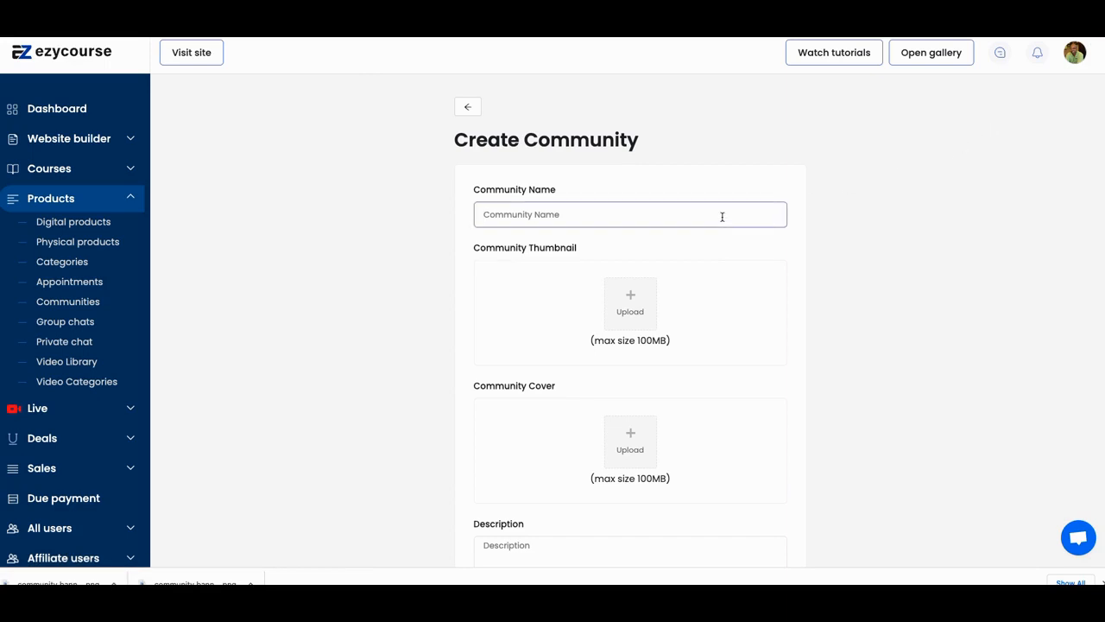
type("New School Charter")
left_click(631, 309)
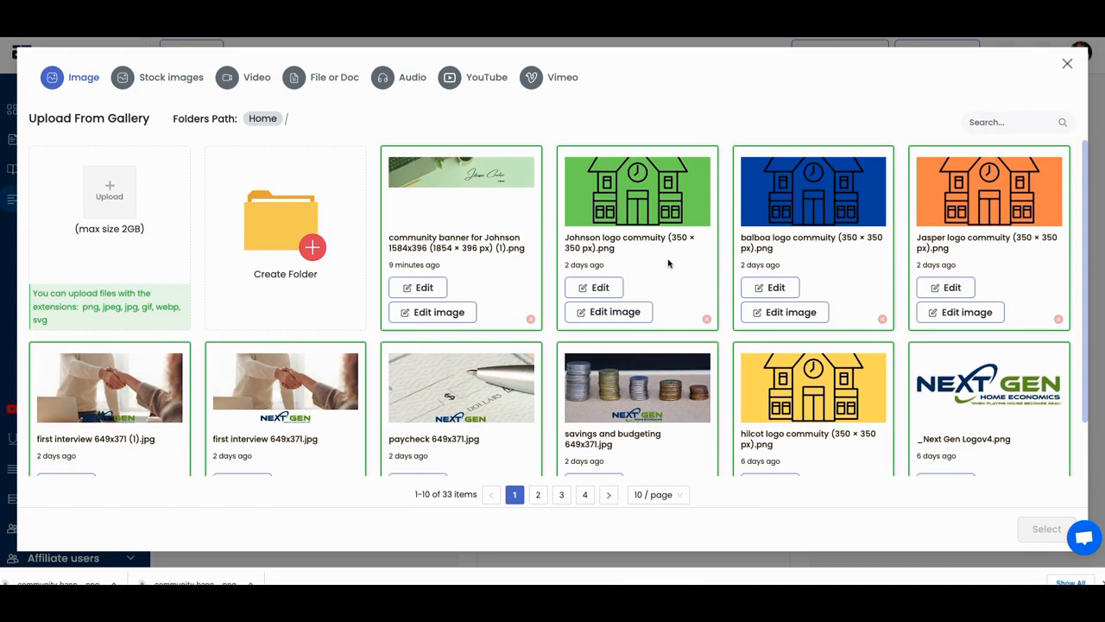
left_click(677, 210)
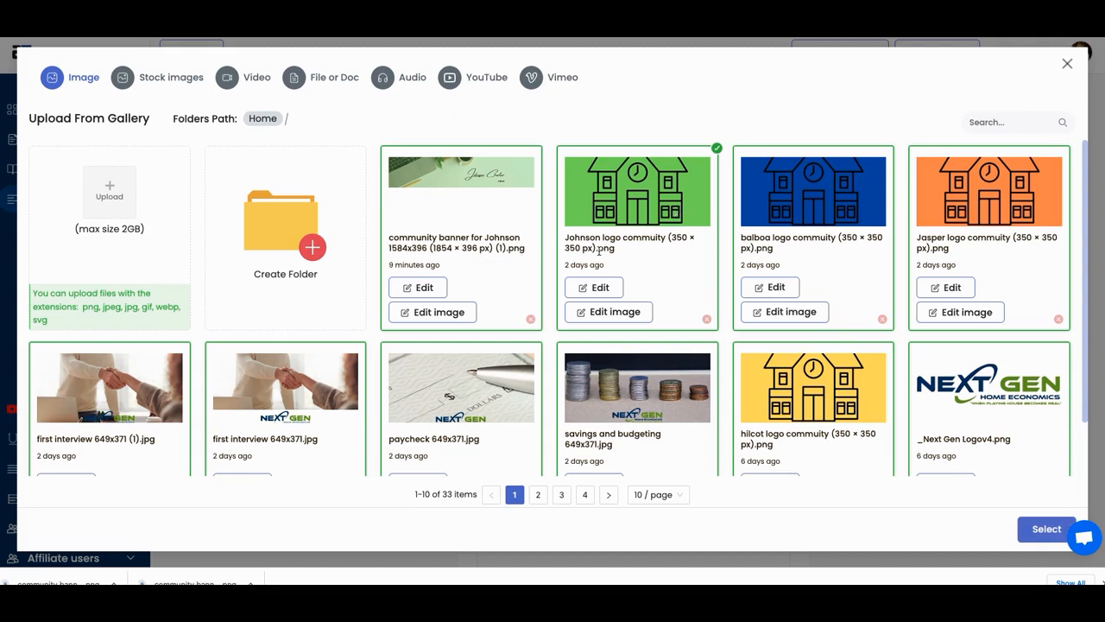
left_click(1045, 531)
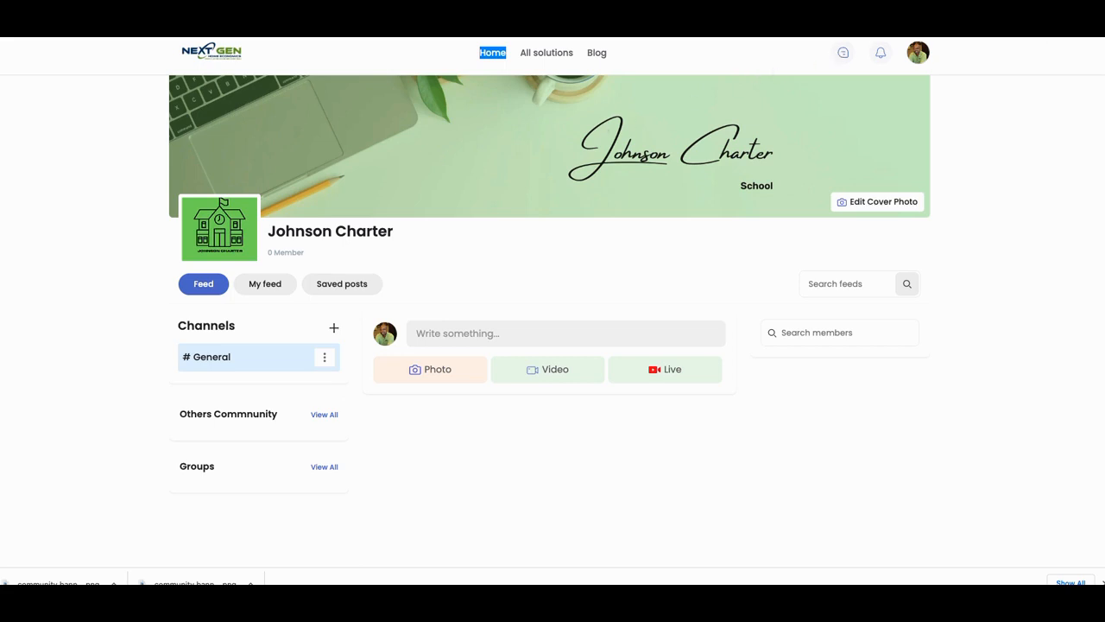
- Switch to Canva, browse the LinkedIn banner templates and open the Corporate Professional LinkedIn Banner for customizing
left_click(941, 17)
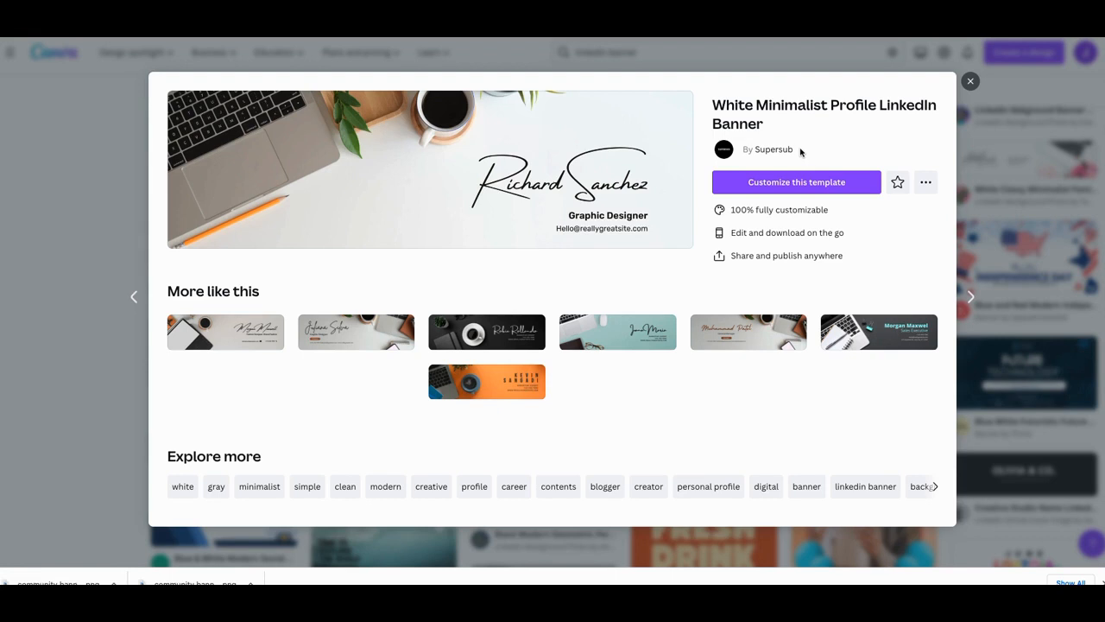
left_click(971, 83)
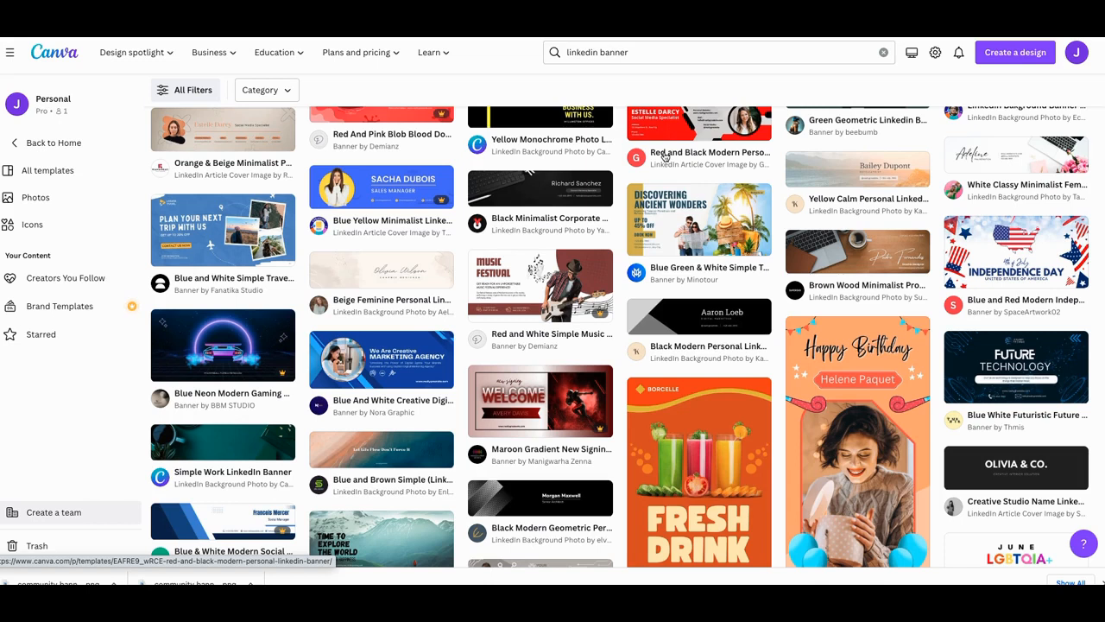
scroll(639, 198, "down", 5)
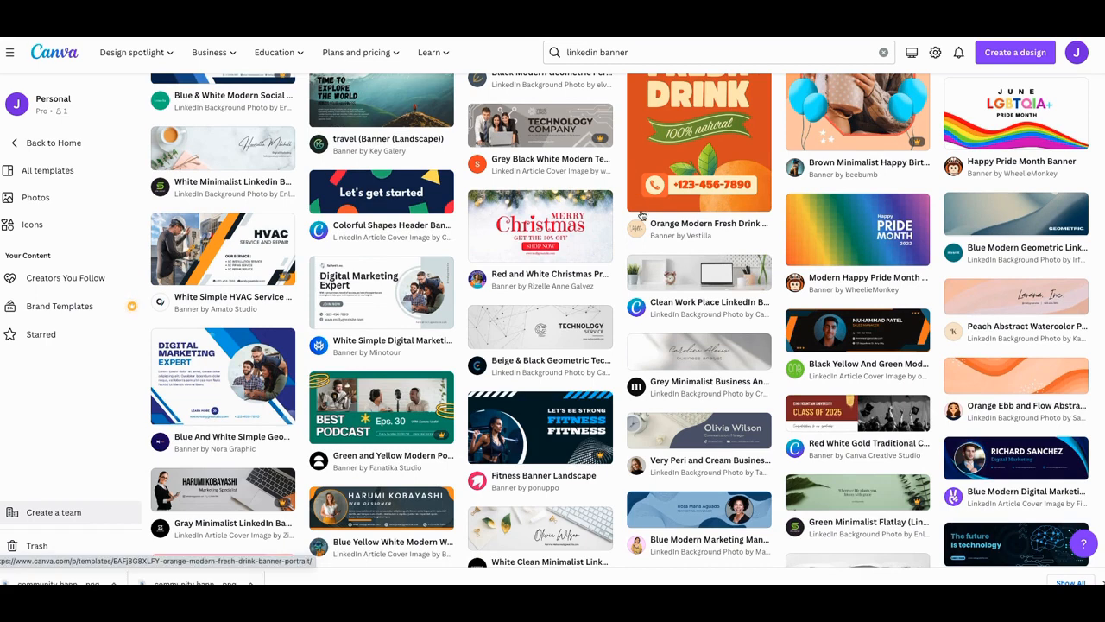
scroll(642, 215, "up", 3)
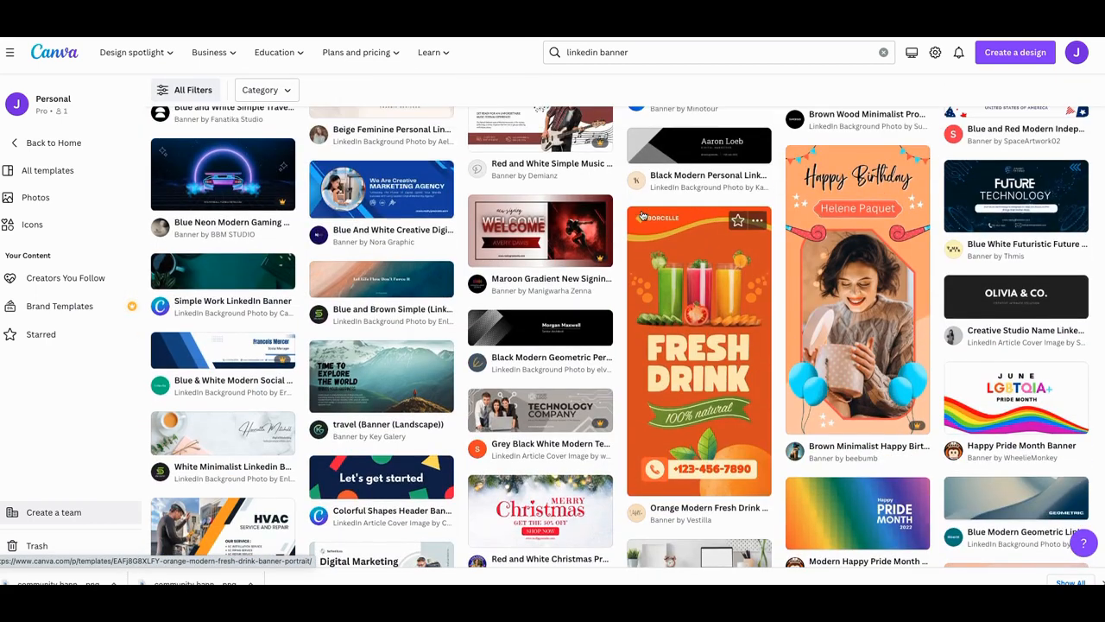
scroll(642, 216, "up", 1)
scroll(641, 216, "up", 1)
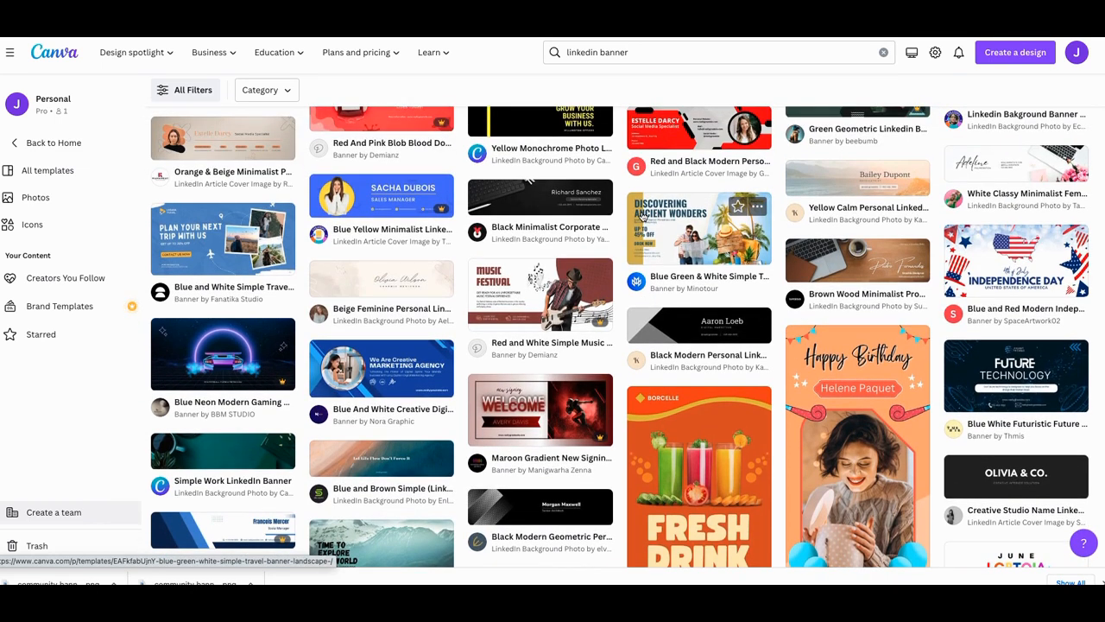
scroll(642, 215, "down", 1)
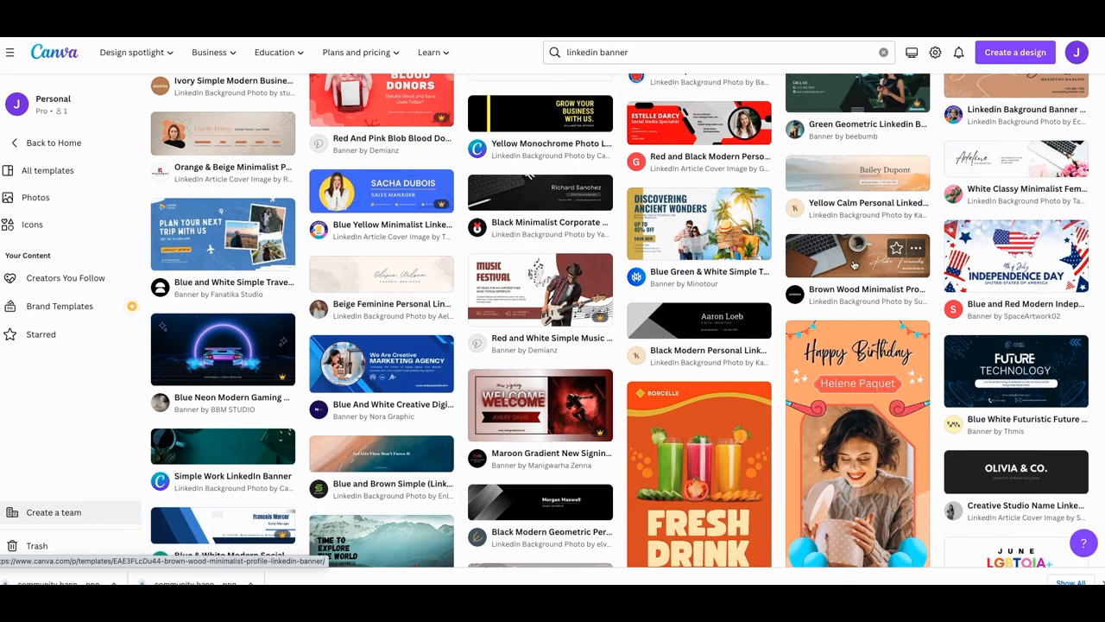
scroll(854, 259, "up", 3)
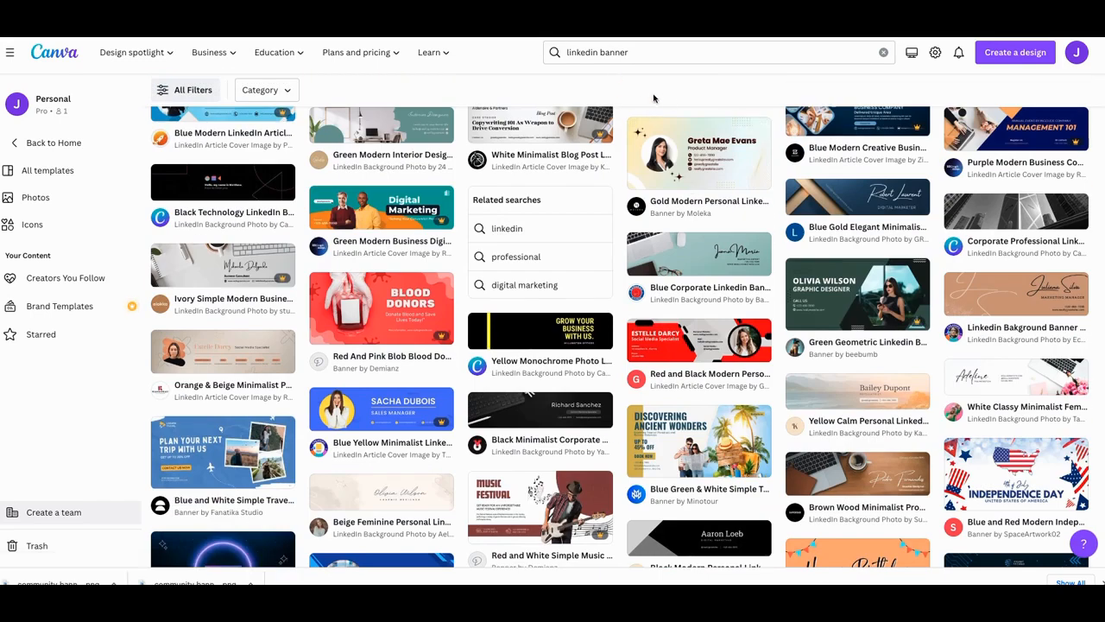
scroll(675, 109, "down", 1)
scroll(718, 216, "down", 1)
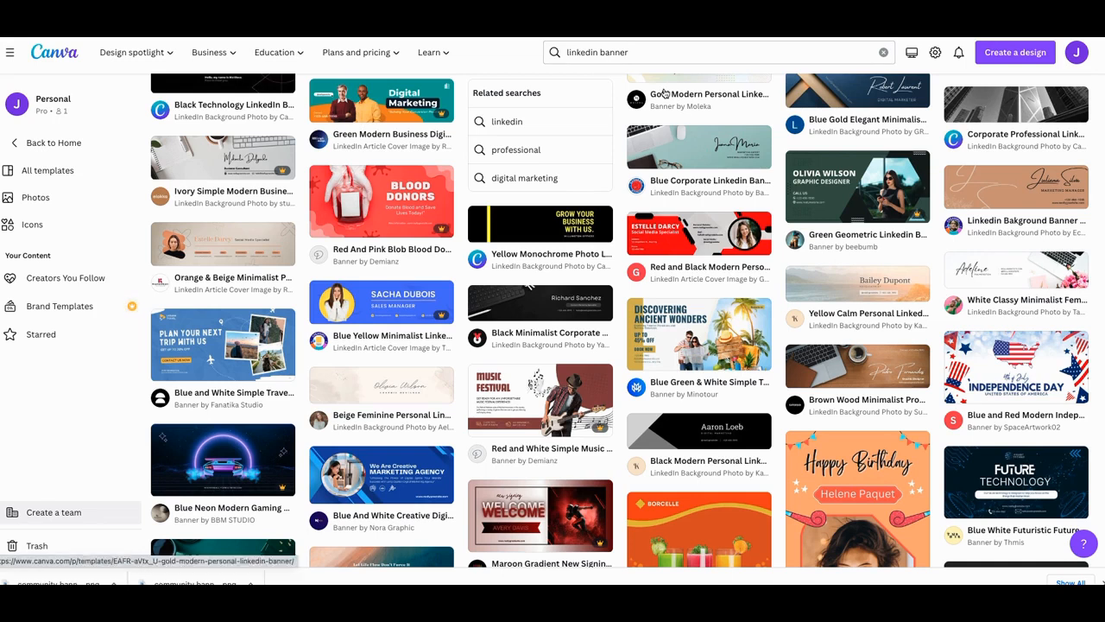
scroll(758, 160, "up", 3)
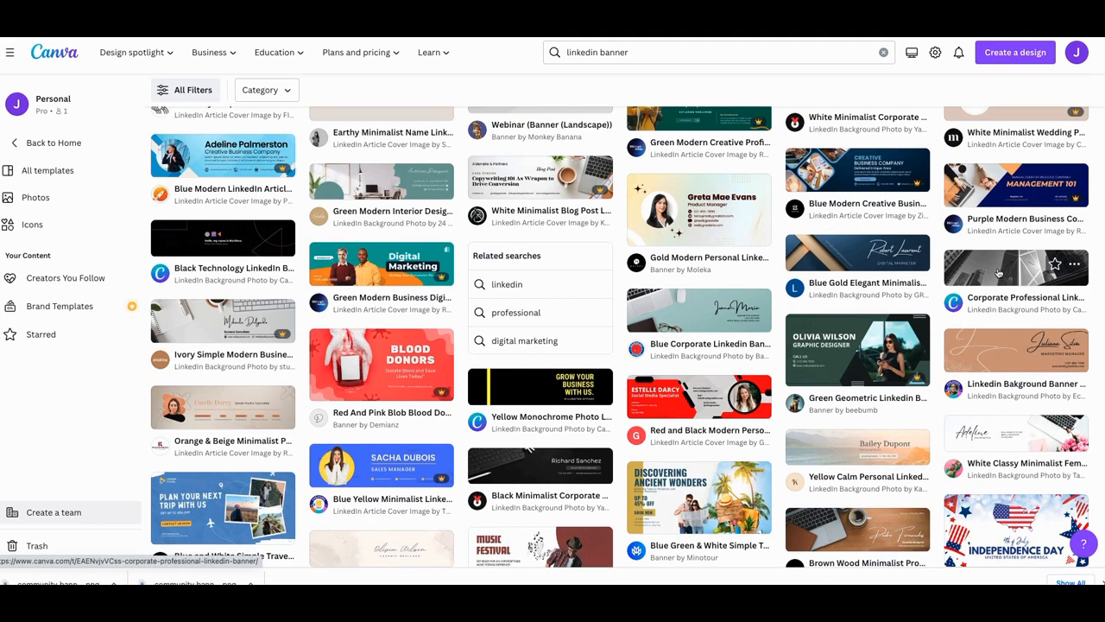
left_click(1008, 272)
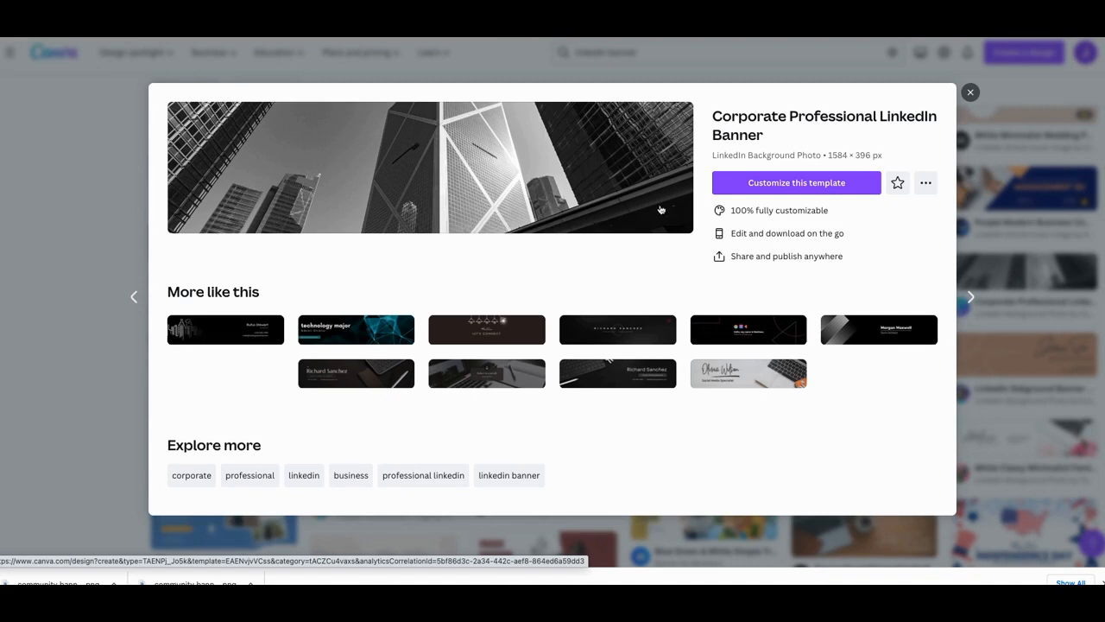
left_click(804, 191)
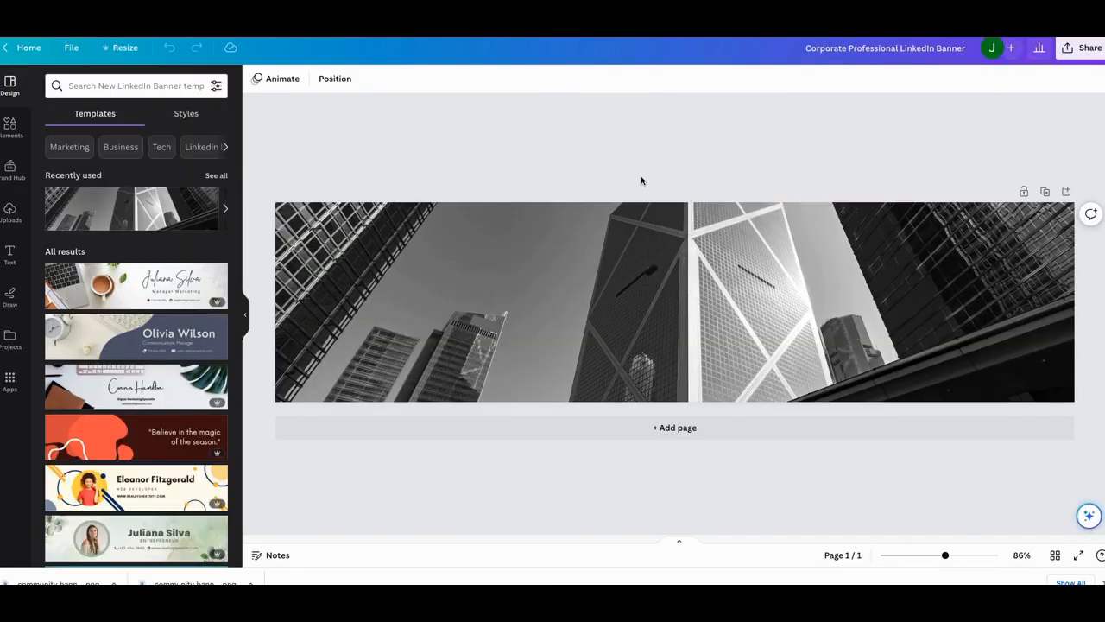
- Add a heading reading New School Charter to the banner
left_click(12, 252)
left_click(105, 177)
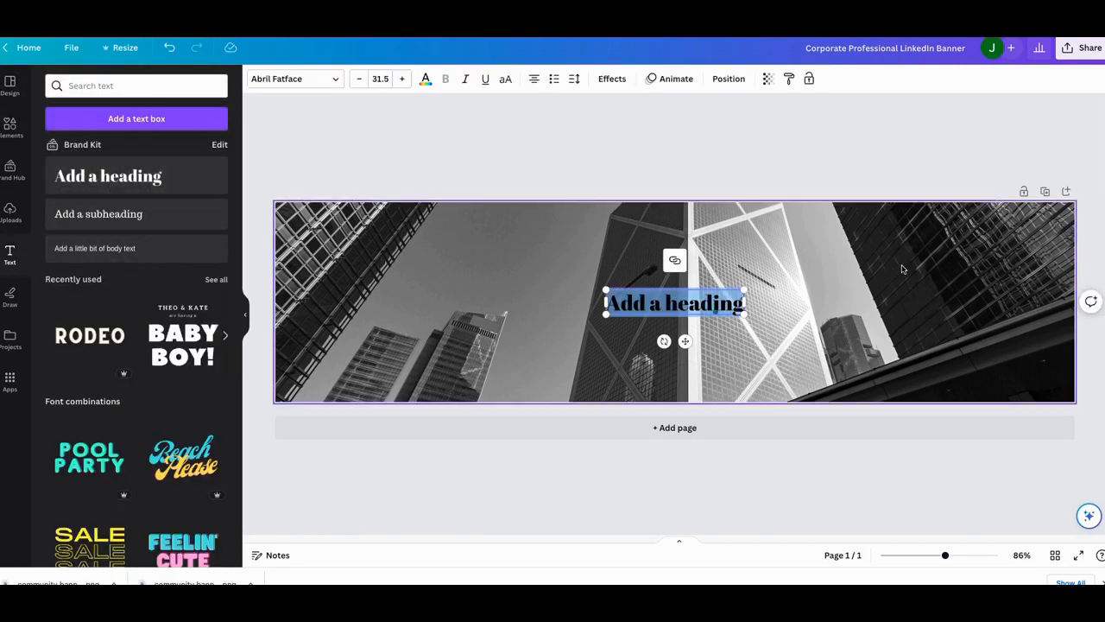
type("N")
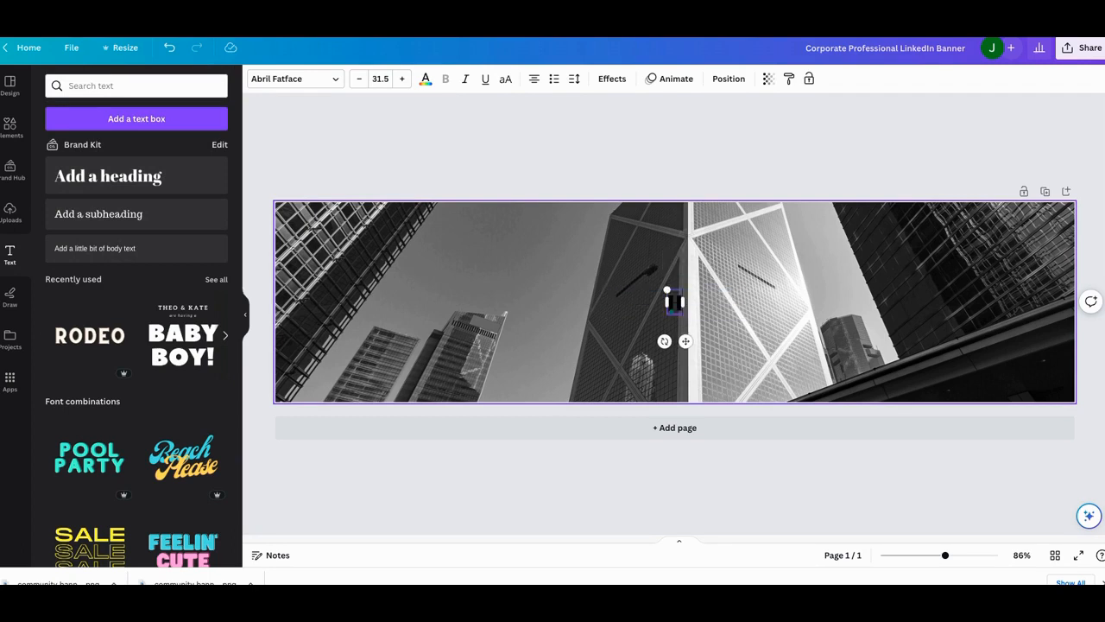
type("ew School")
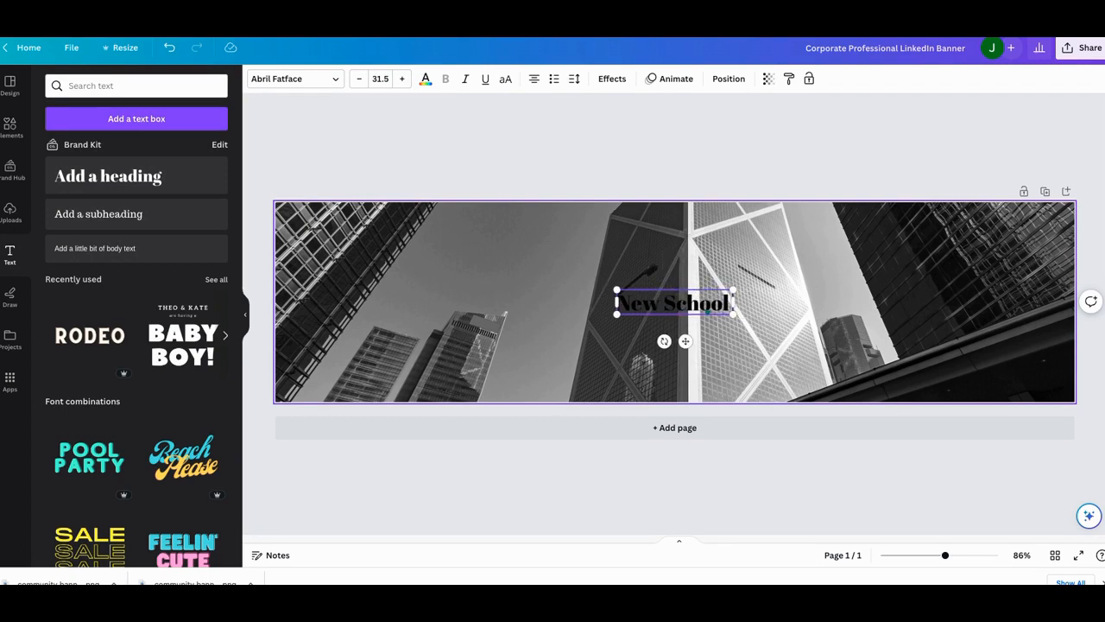
type(" Charter")
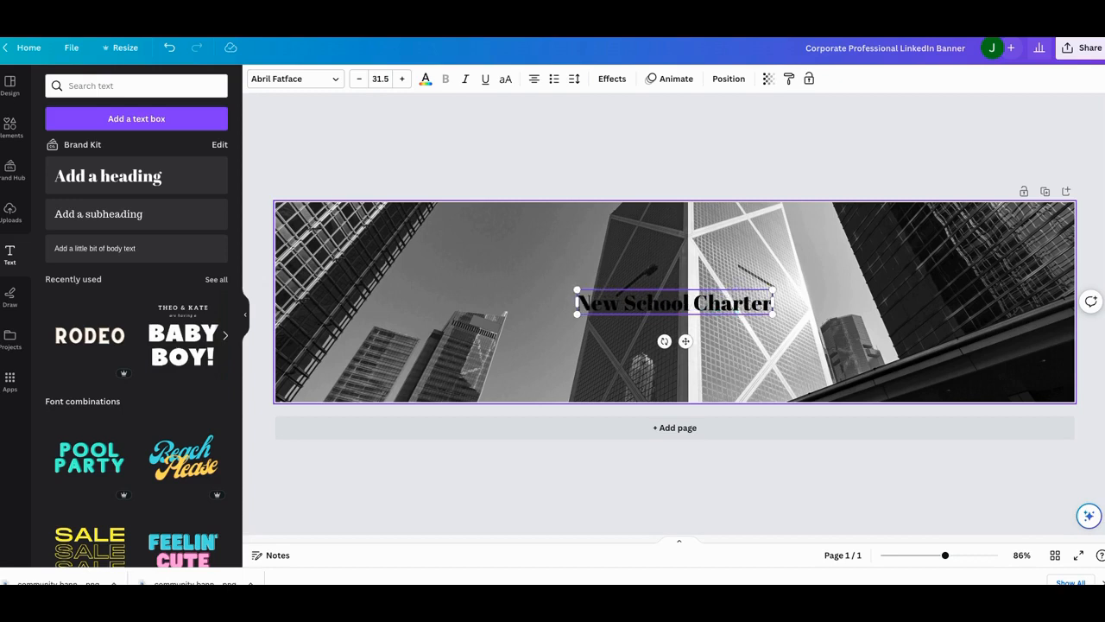
- Set the heading's text colour to white
left_click(426, 78)
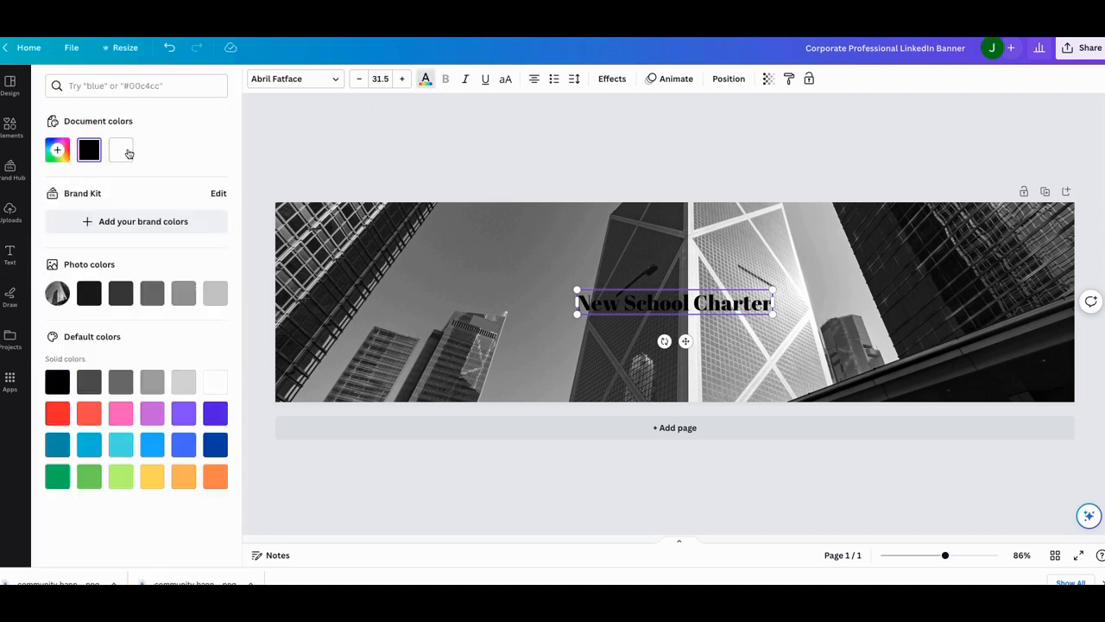
left_click(121, 150)
left_click(591, 307)
left_click_drag(579, 302, 772, 304)
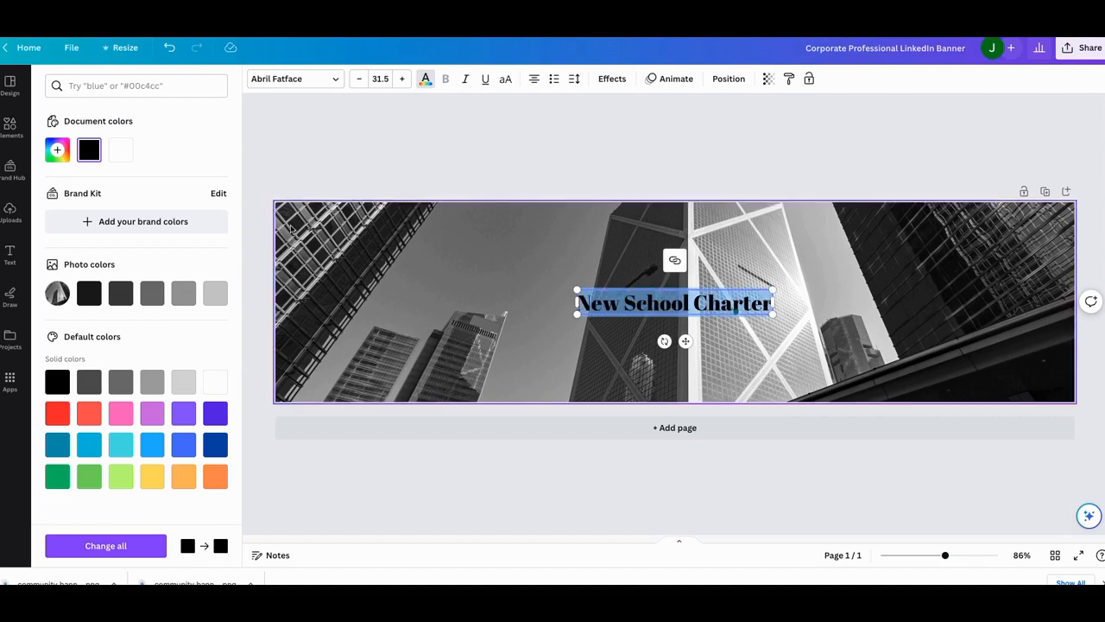
left_click(215, 382)
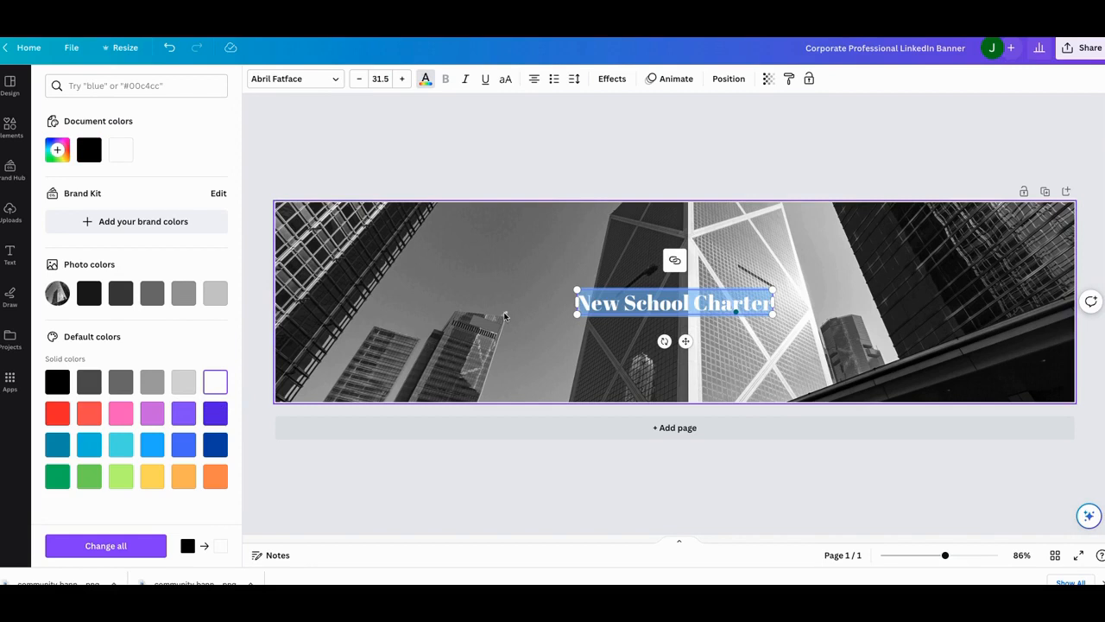
- Move the heading toward the banner's lower right, checking the Johnson Charter community banner for reference
left_click(616, 314)
left_click_drag(622, 306, 804, 340)
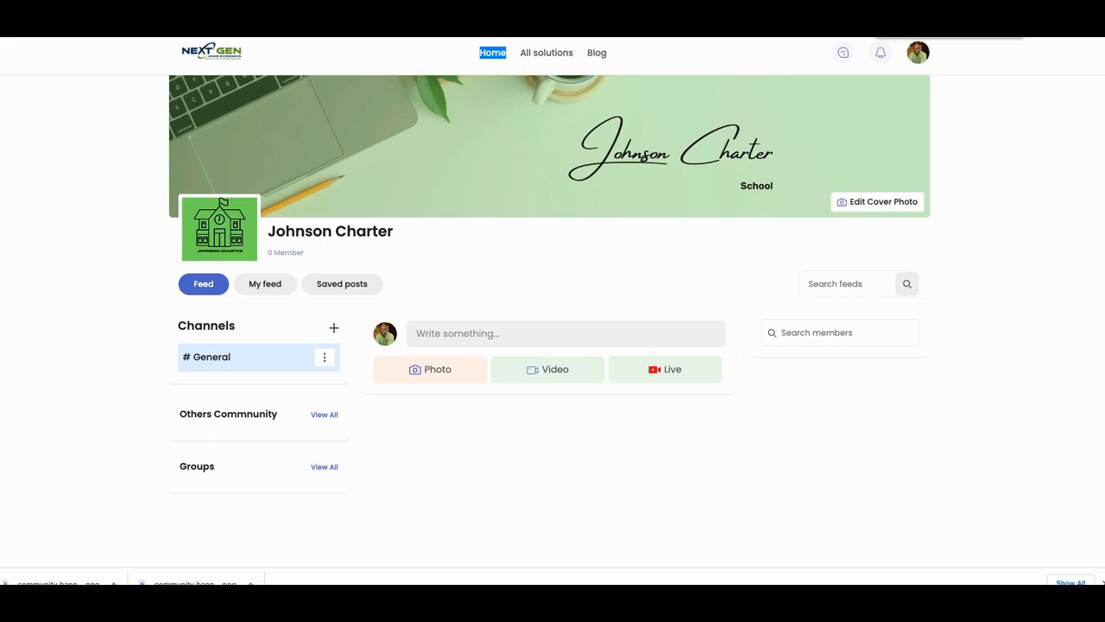
left_click(883, 18)
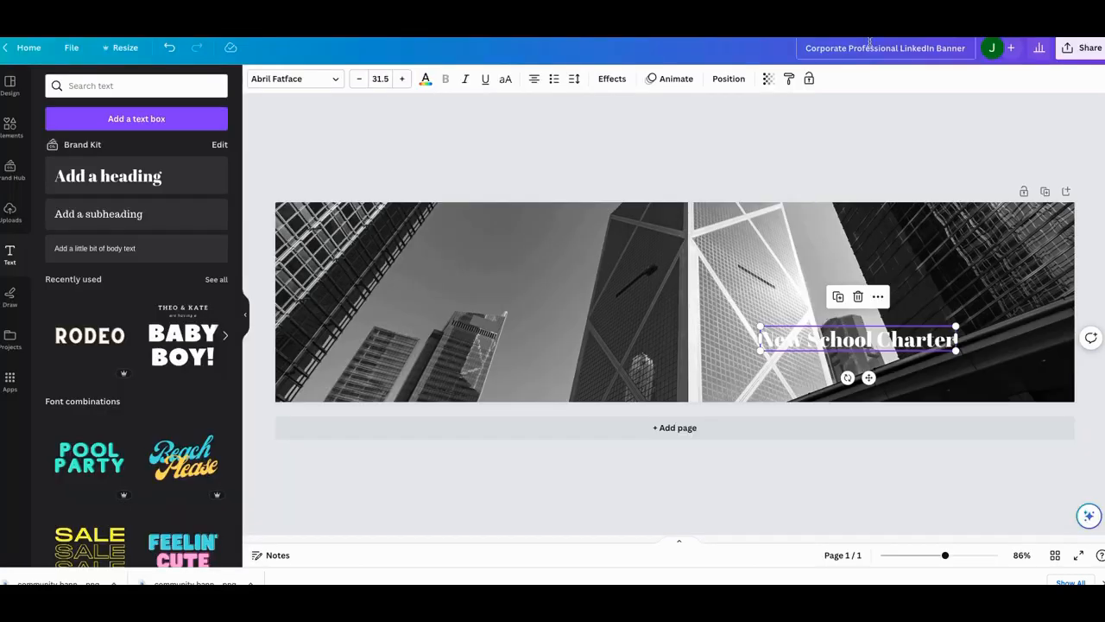
left_click_drag(844, 342, 909, 330)
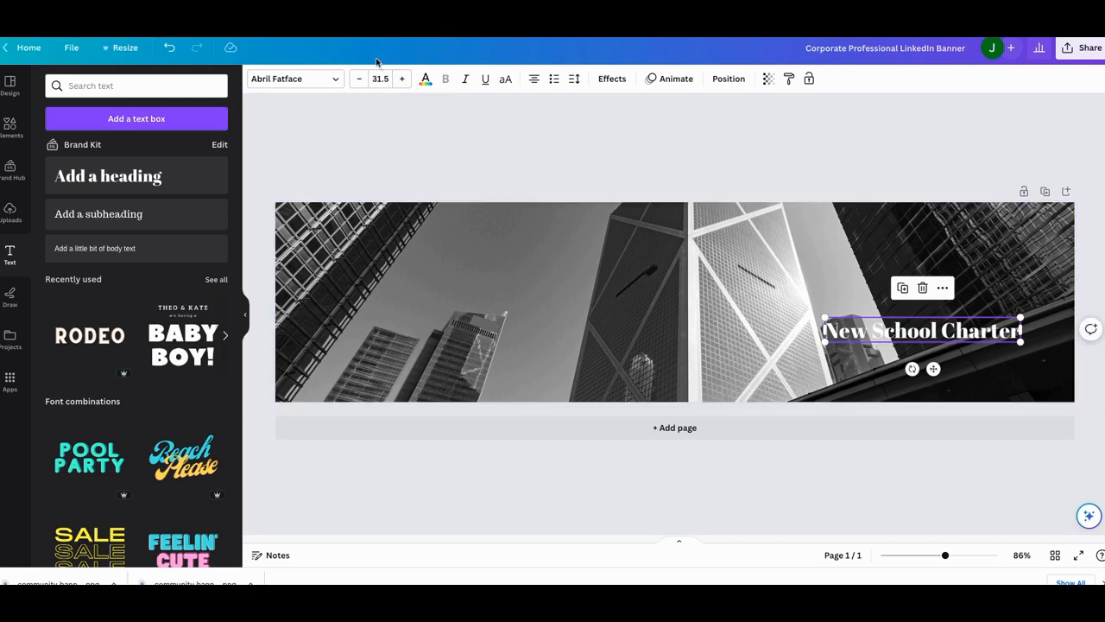
- Enlarge the heading to font size 45.5 and reposition it near the banner's lower right
left_click(406, 78)
left_click(406, 78)
left_click(406, 78)
left_click(406, 79)
left_click(406, 78)
left_click(405, 78)
left_click(406, 79)
left_click(406, 78)
left_click(405, 79)
left_click(406, 79)
left_click(406, 78)
left_click(406, 78)
left_click(406, 78)
left_click(406, 79)
left_click_drag(846, 344, 815, 357)
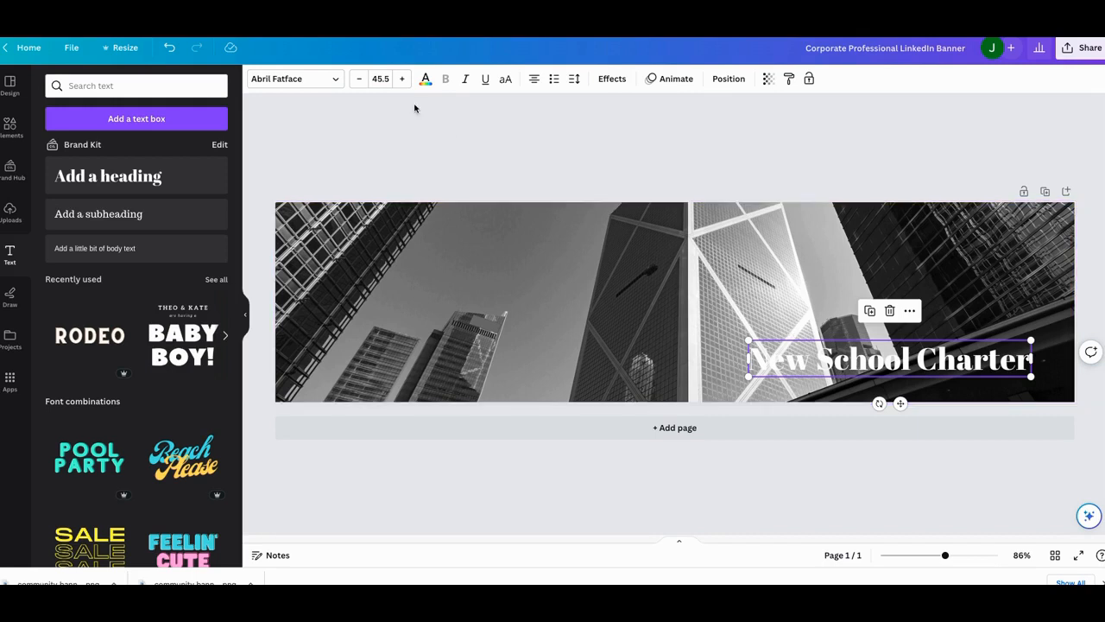
- Add a square shape from recently used elements and stretch it to cover the whole banner
left_click(120, 47)
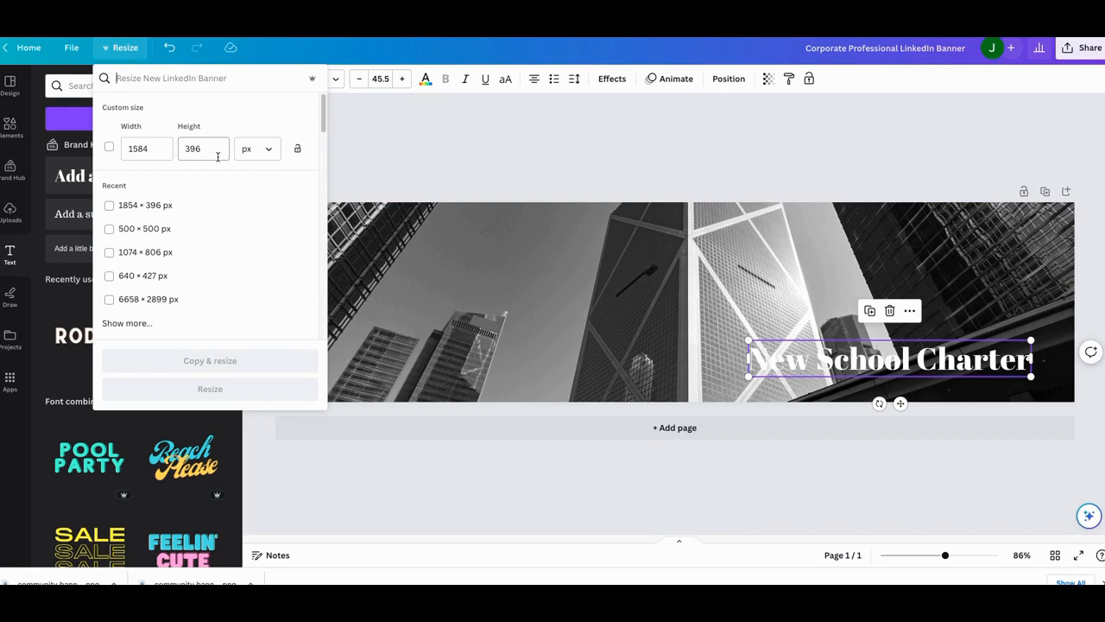
left_click(402, 159)
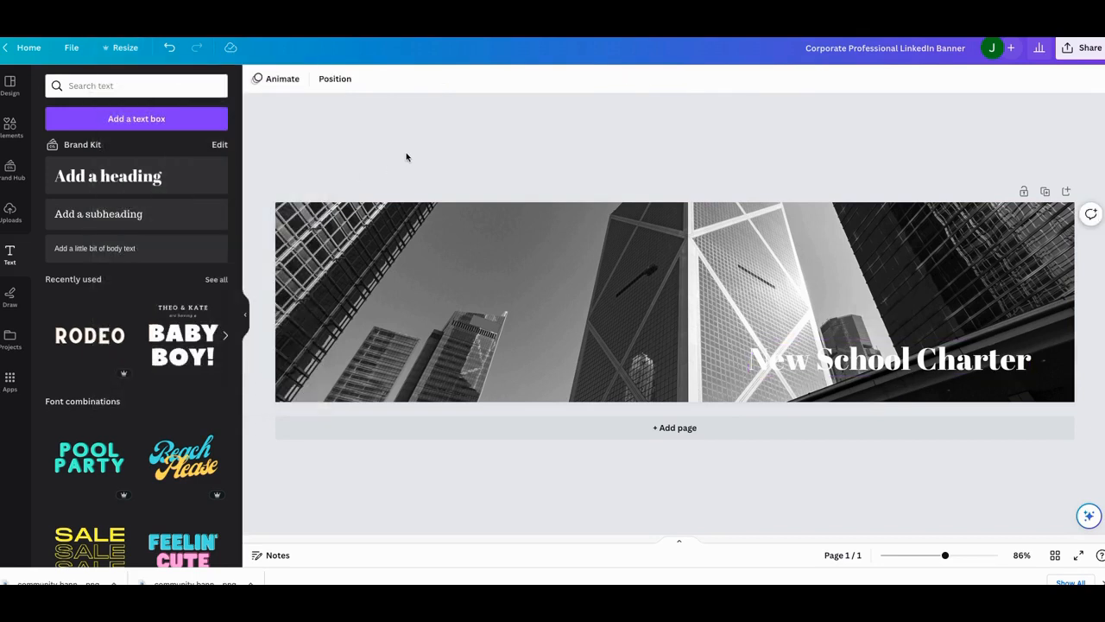
left_click(9, 126)
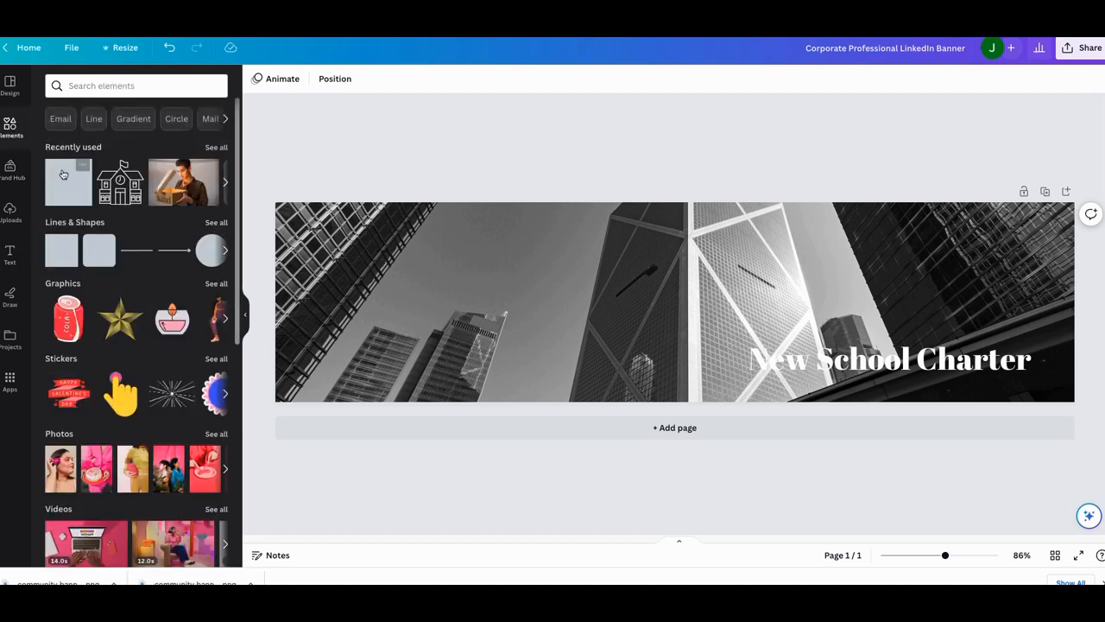
left_click(68, 181)
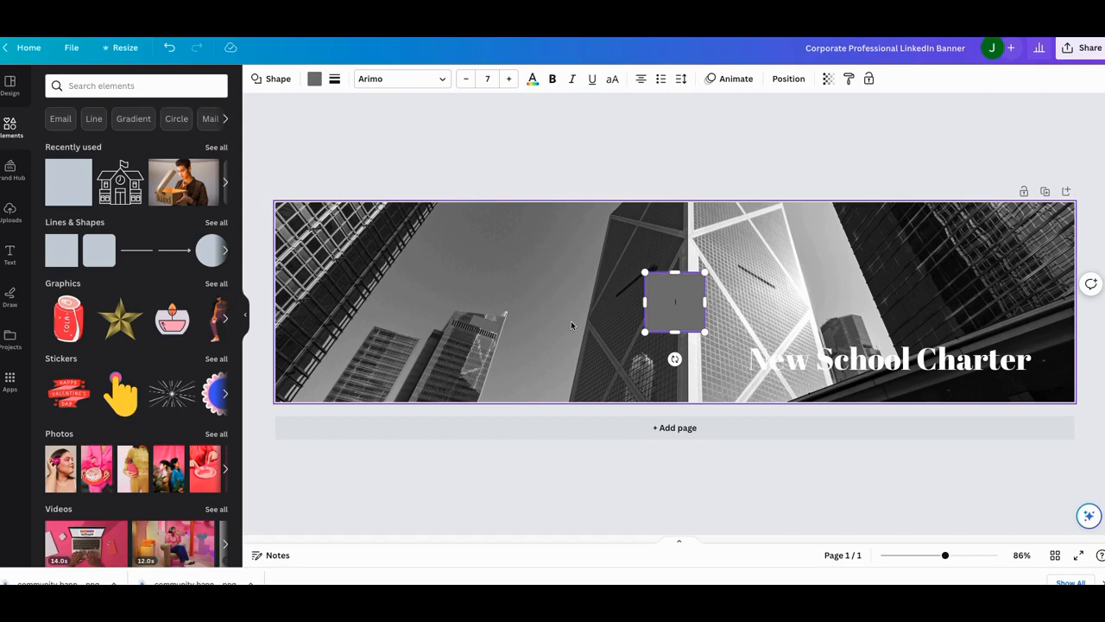
left_click_drag(667, 300, 1072, 292)
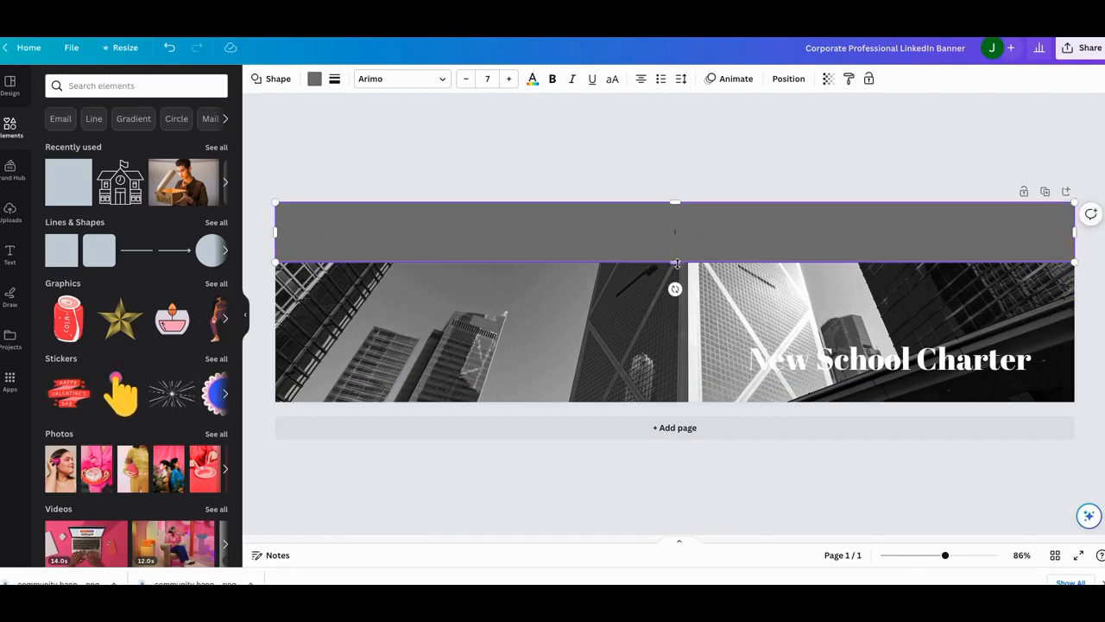
left_click_drag(676, 262, 663, 401)
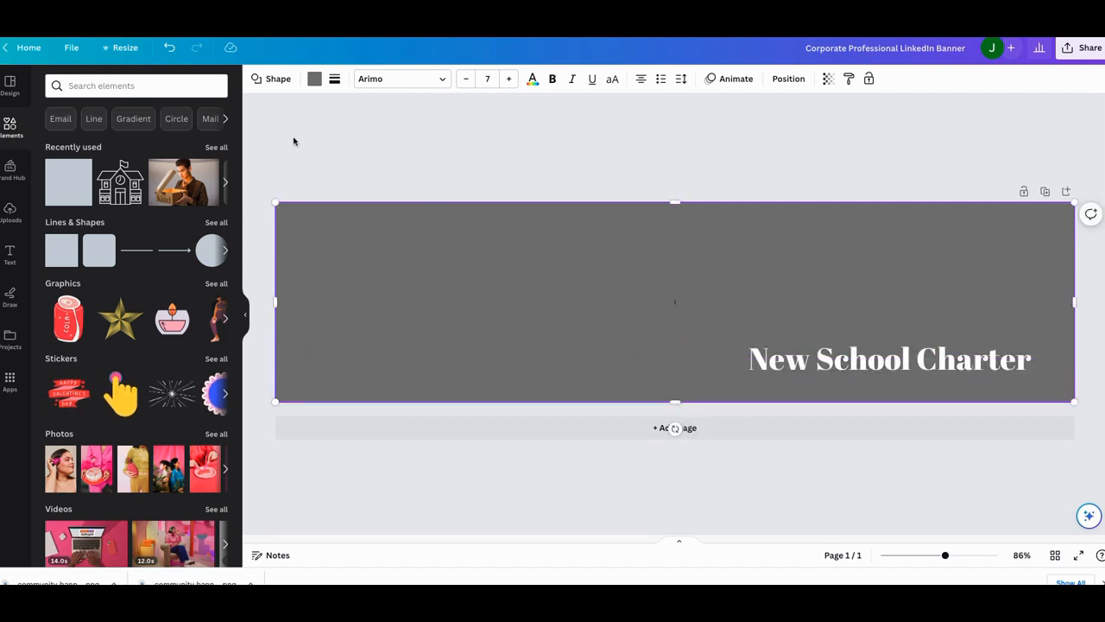
- Fill the banner-covering square with green and set its transparency to 37
left_click(315, 80)
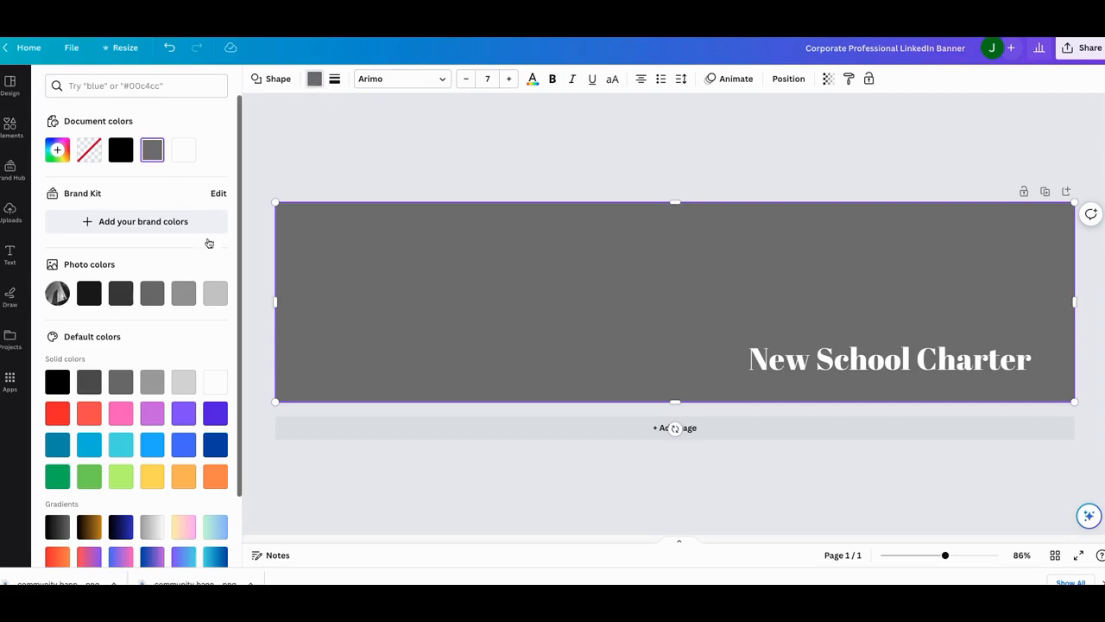
left_click(89, 475)
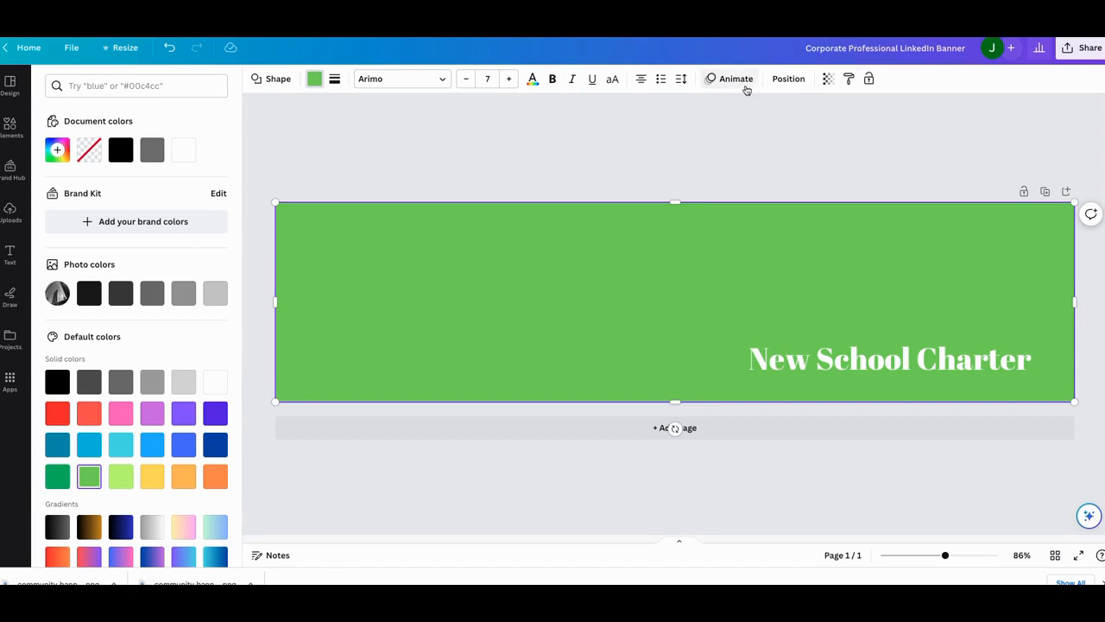
left_click(827, 78)
left_click_drag(827, 129, 758, 127)
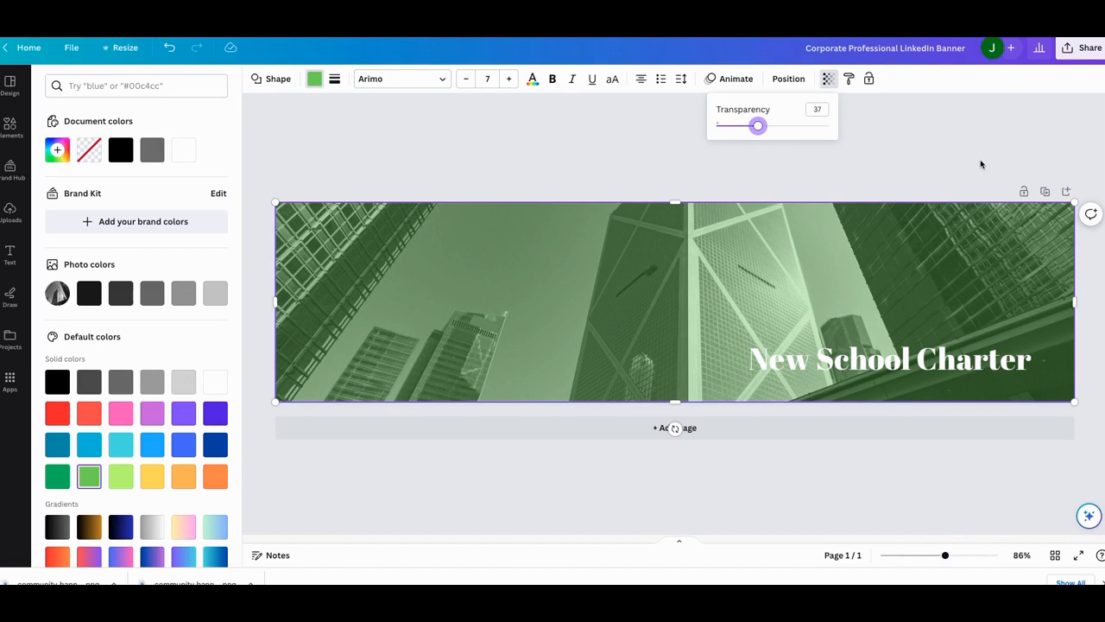
- Rename the design as Community Banner New School Charter 1584x396, correcting the spelling of Community
left_click(882, 54)
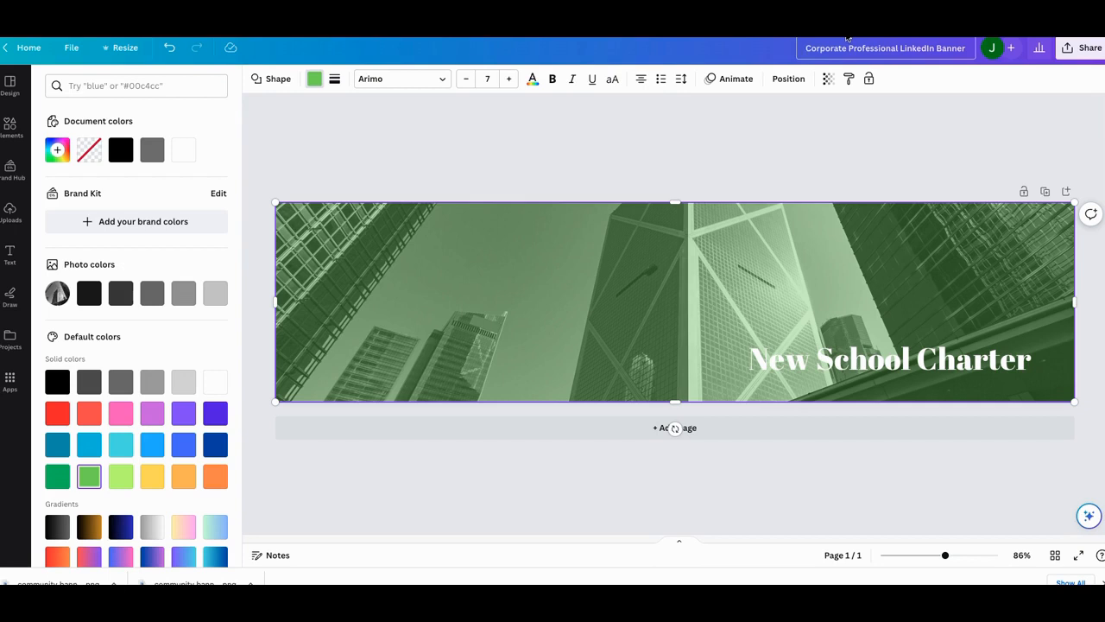
type("Commnity Banner Newe")
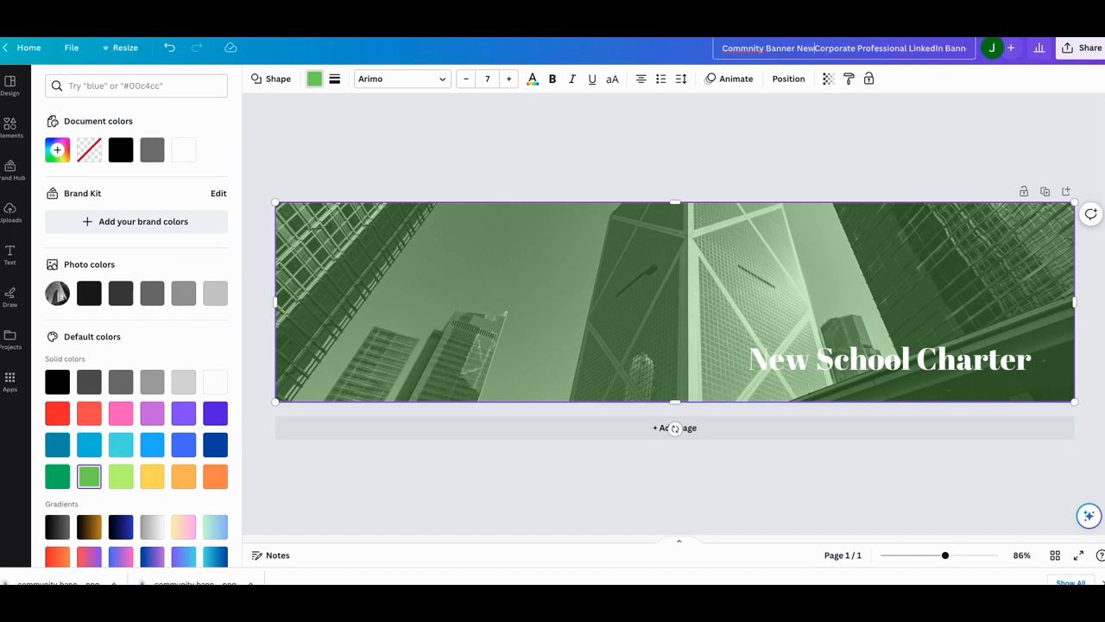
key("BackSpace")
type("Sche")
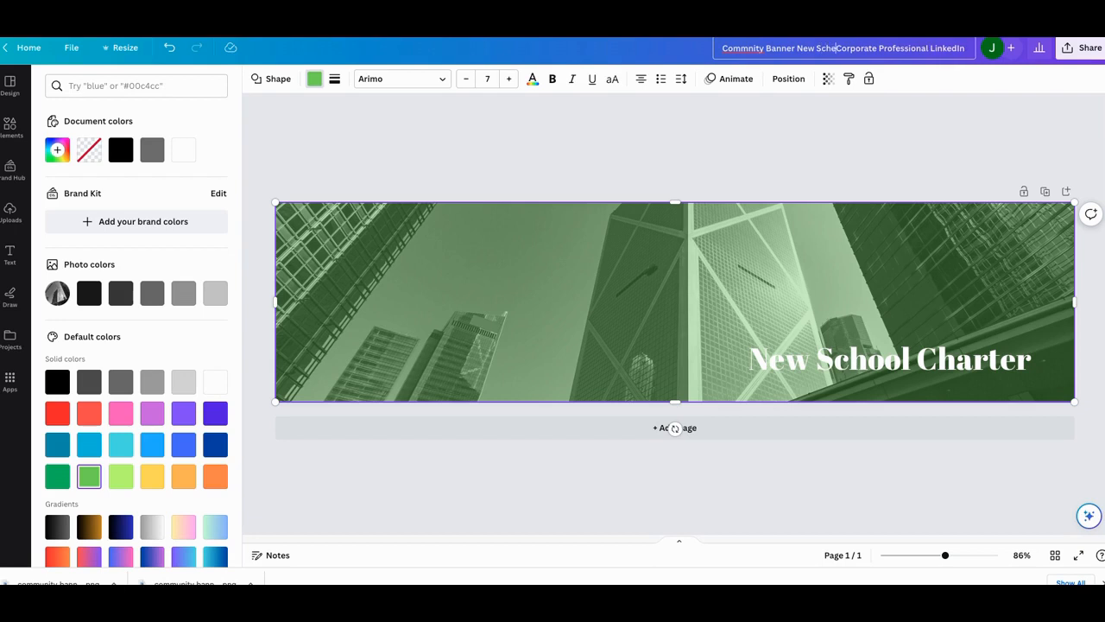
type("ool")
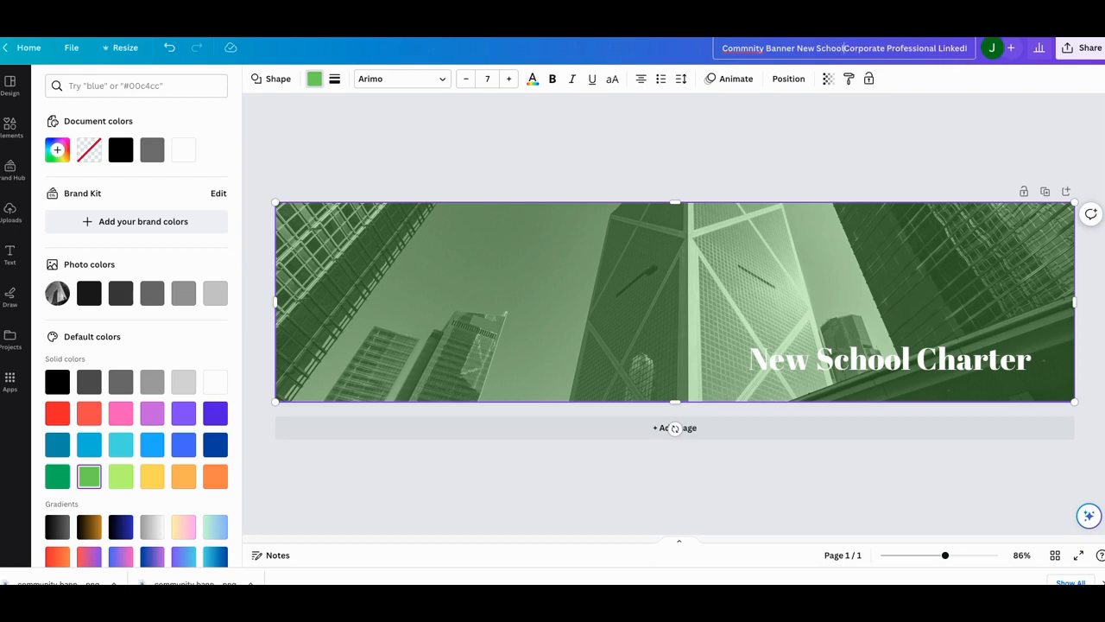
type(" Charter")
type(" 1584")
type("x")
type("3")
type("96")
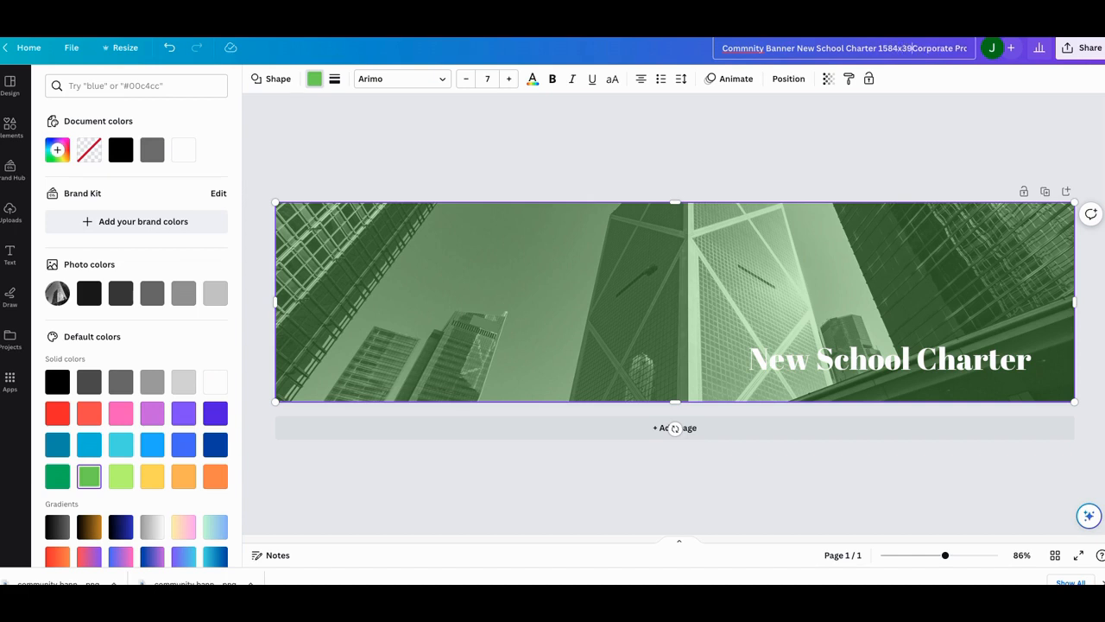
key("Delete")
key("Delete")
key("Delete")
key("Delete")
key("Delete")
key("Delete")
key("Delete")
key("Delete")
key("Delete")
key("Delete")
key("Delete")
key("Delete")
key("Delete")
key("Delete")
key("Delete")
key("Delete")
key("Delete")
key("Delete")
key("Delete")
key("Delete")
key("Delete")
key("Delete")
key("Delete")
key("Delete")
key("Delete")
key("Delete")
key("Delete")
key("Delete")
key("Delete")
key("Delete")
key("Delete")
key("Delete")
key("Delete")
key("Delete")
key("Delete")
key("Delete")
key("Delete")
key("Delete")
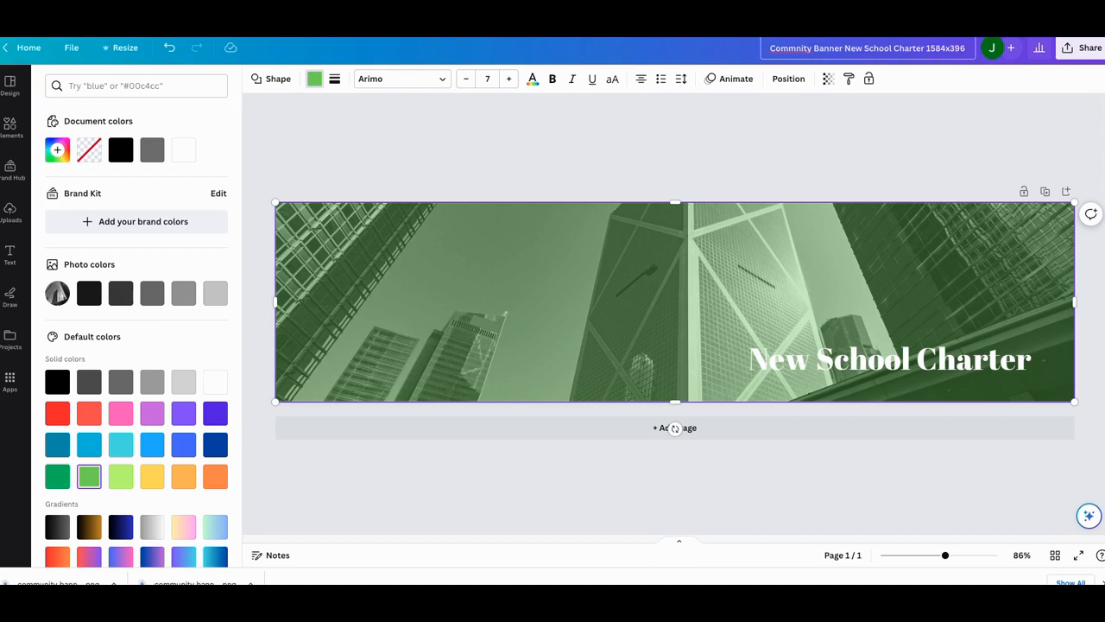
right_click(792, 49)
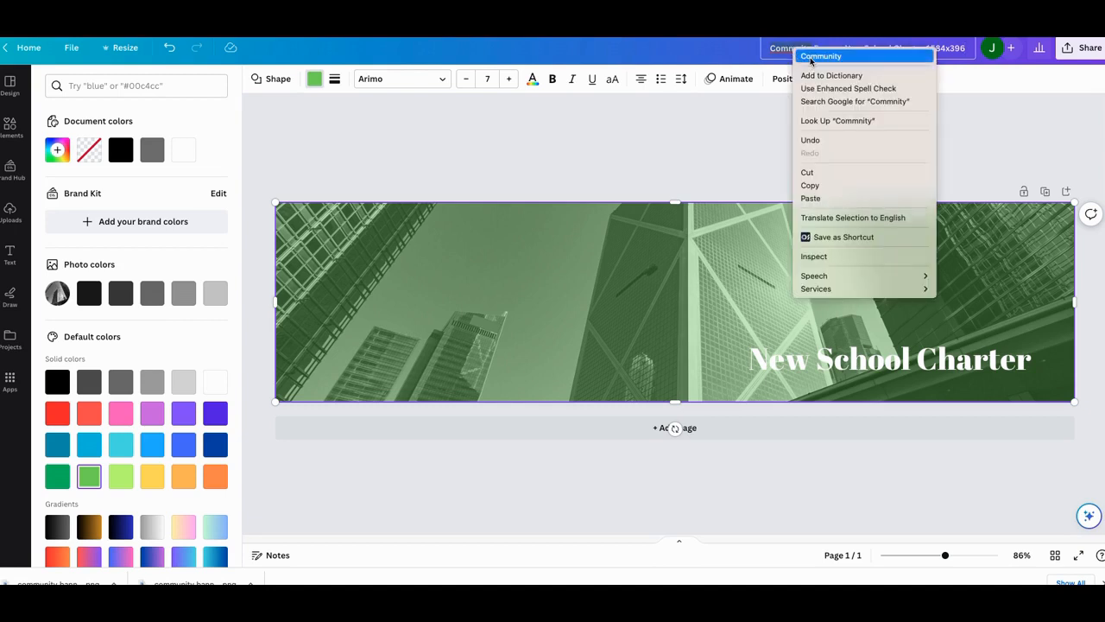
left_click(812, 57)
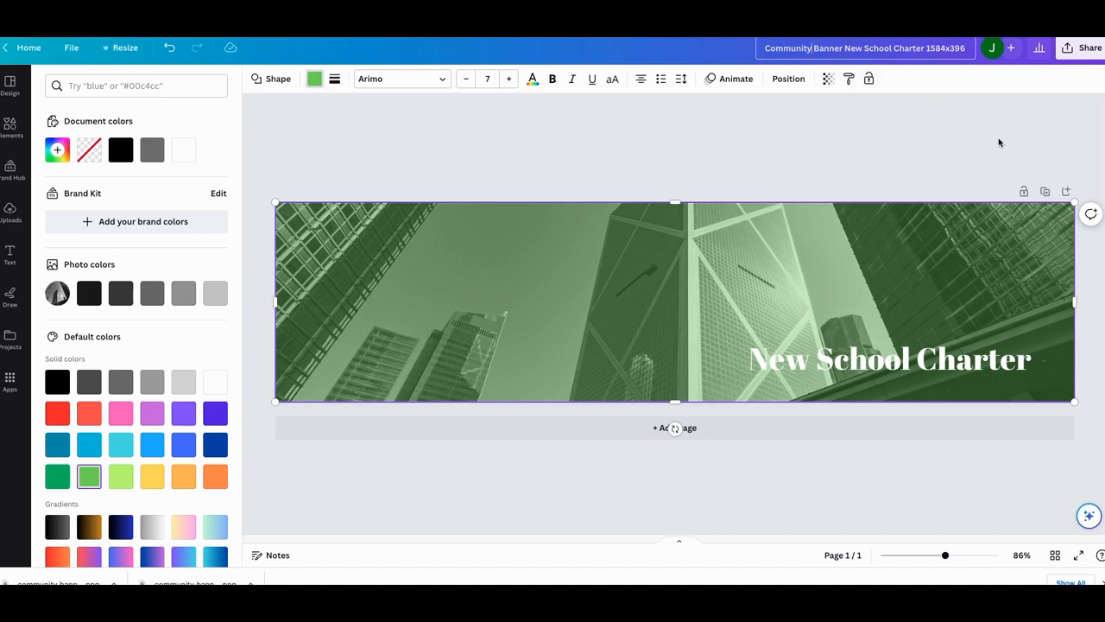
- Download the banner design as a PNG file
left_click(1081, 48)
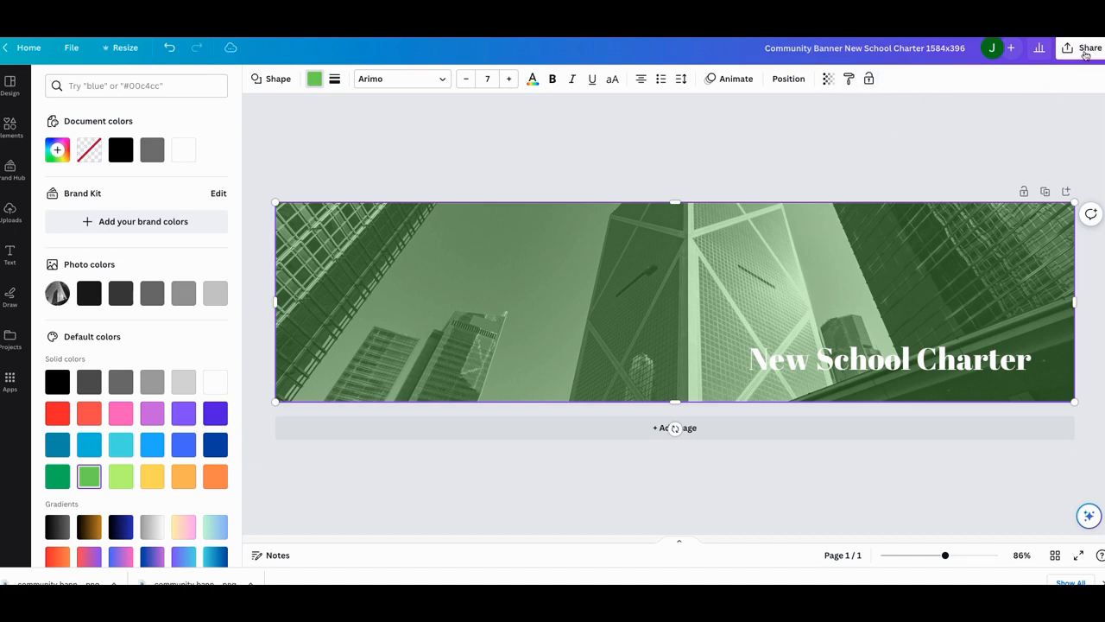
left_click(958, 347)
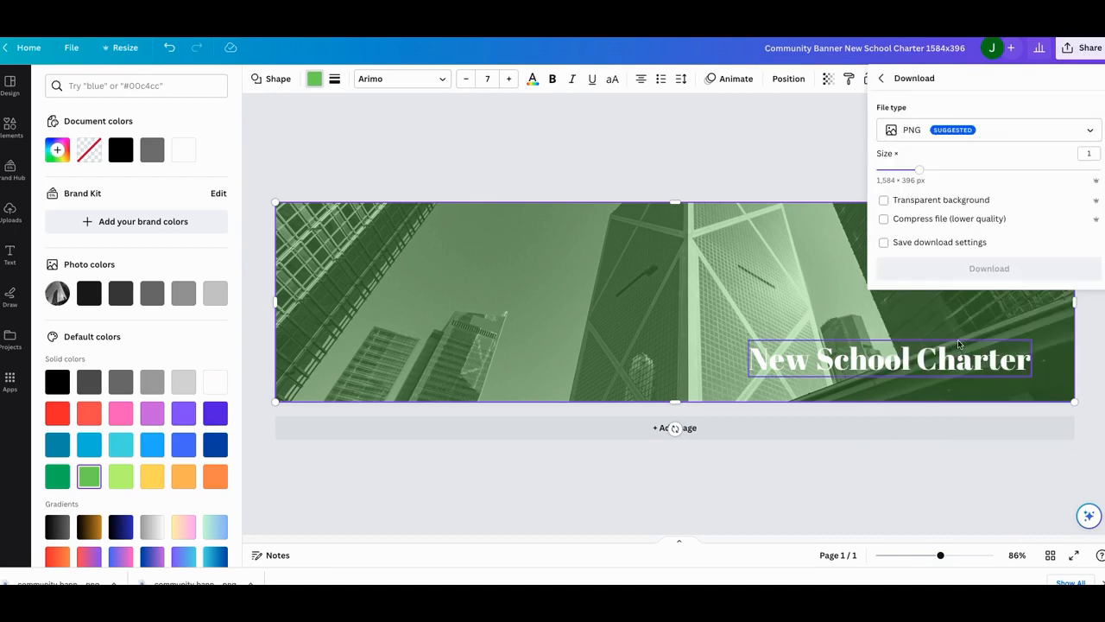
left_click(992, 270)
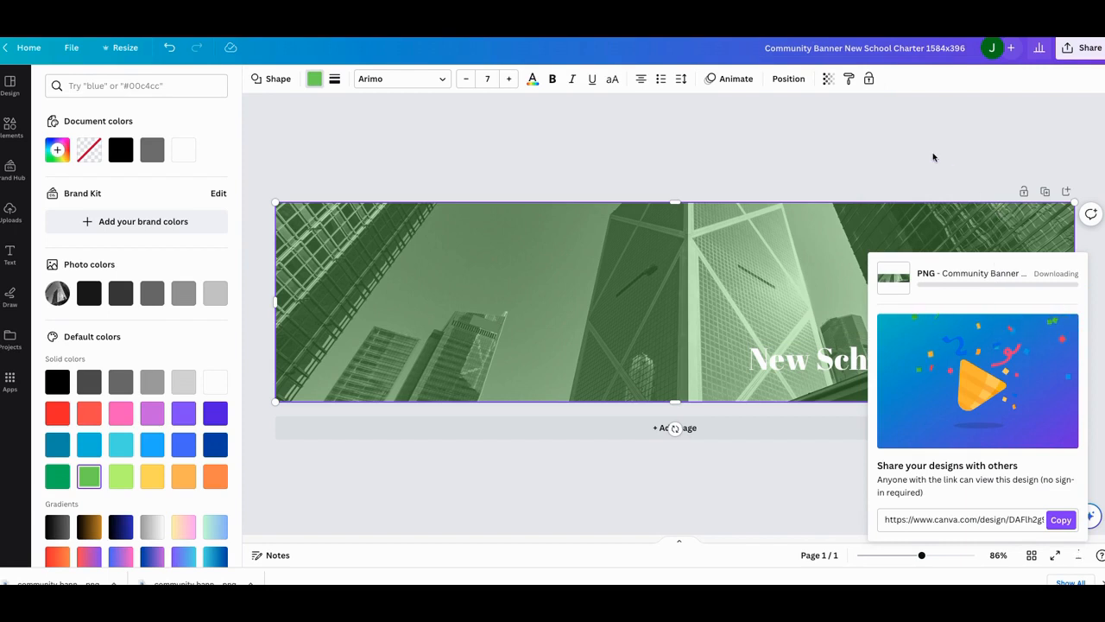
left_click(941, 17)
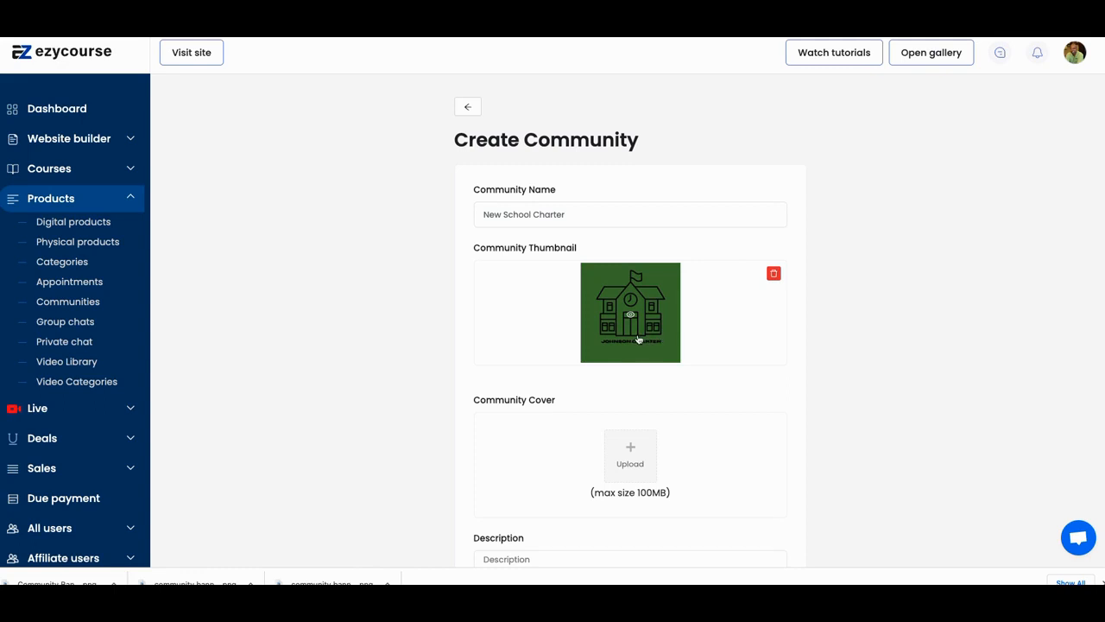
- Upload the downloaded Community Banner New School Charter 1584x396.png to the gallery and select it as the community cover
left_click(631, 467)
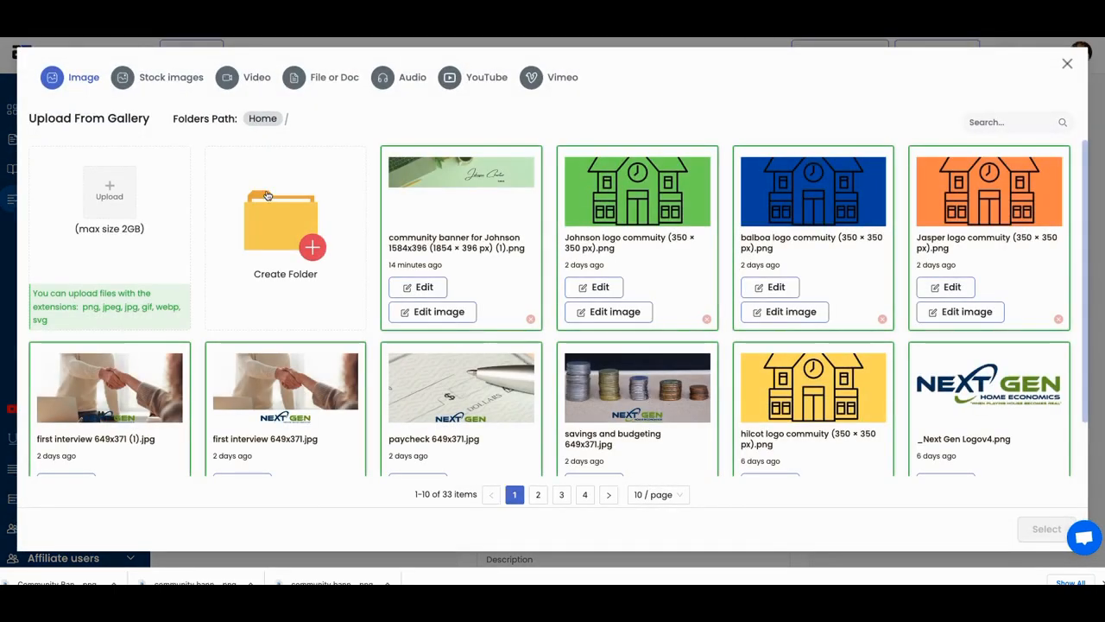
left_click(119, 189)
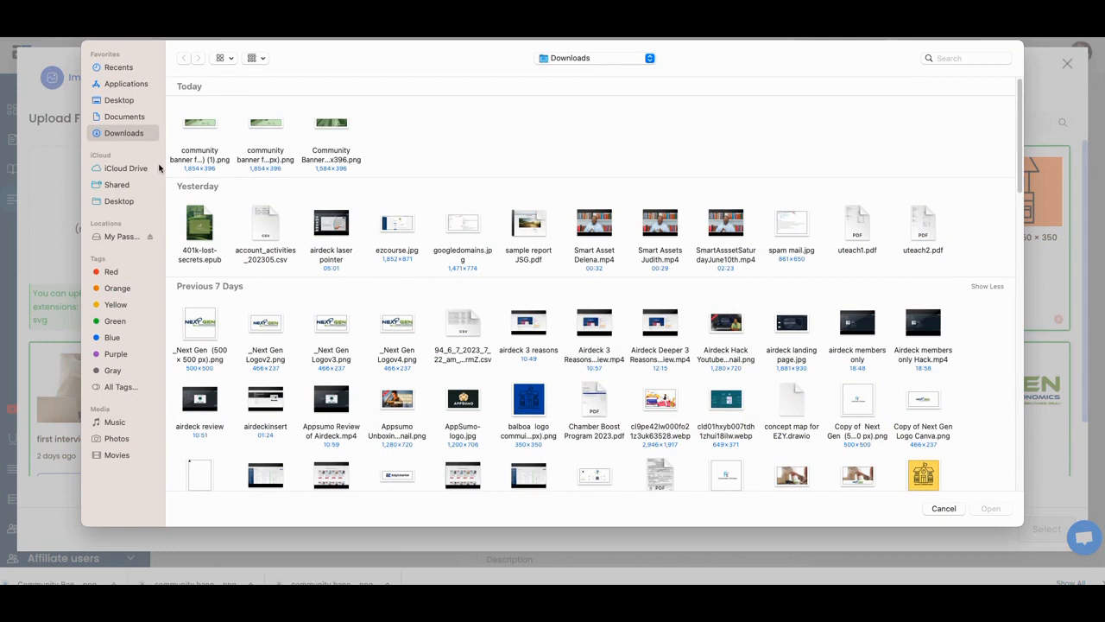
left_click(327, 128)
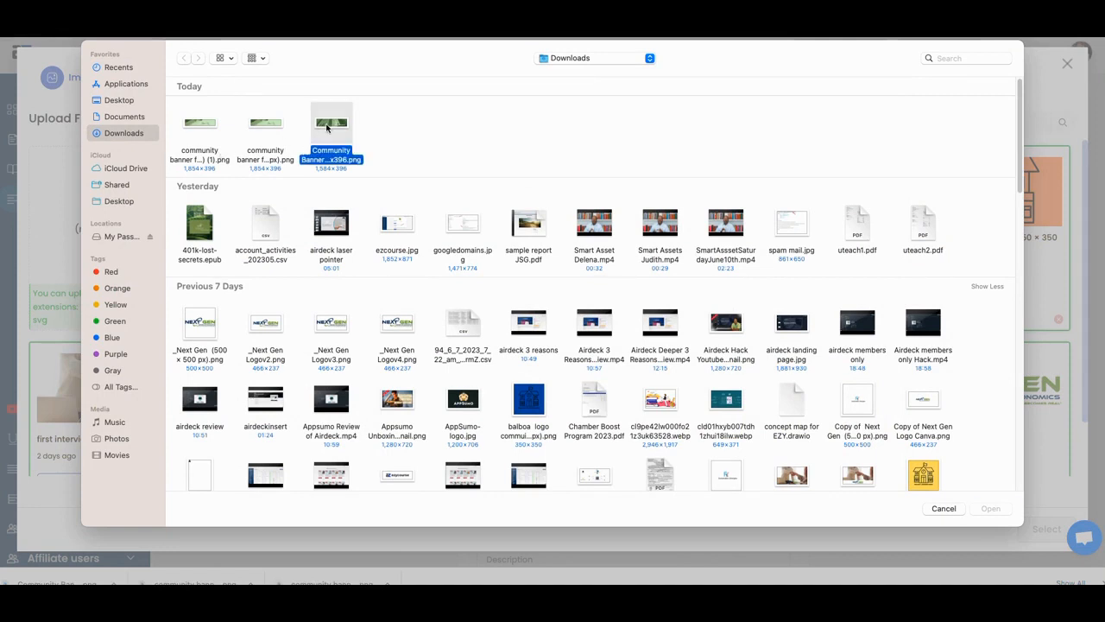
left_click(1005, 514)
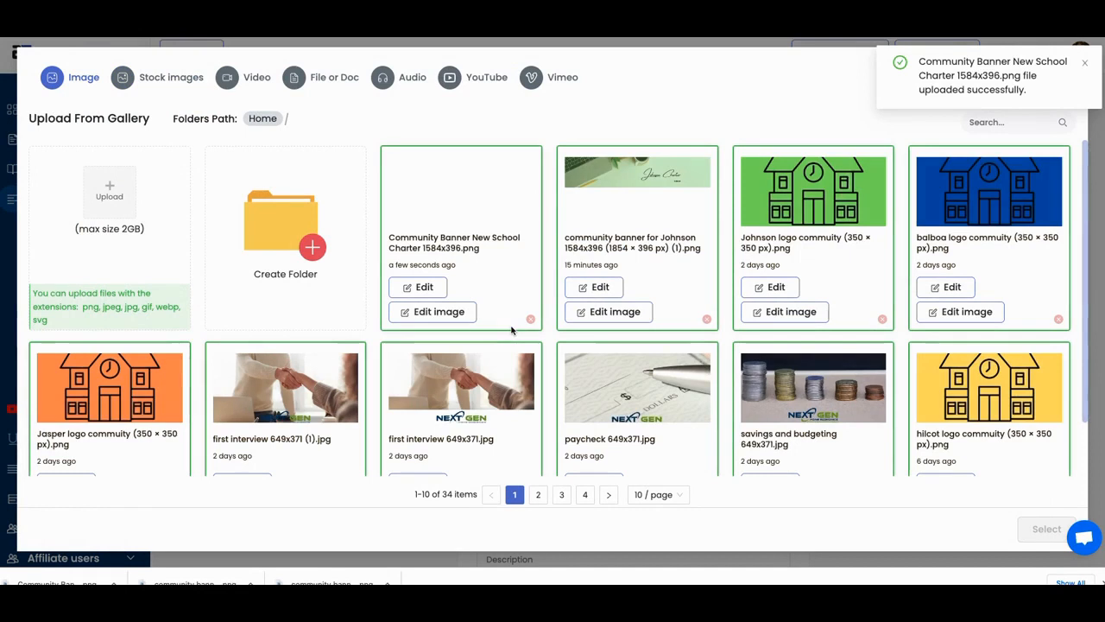
left_click(494, 203)
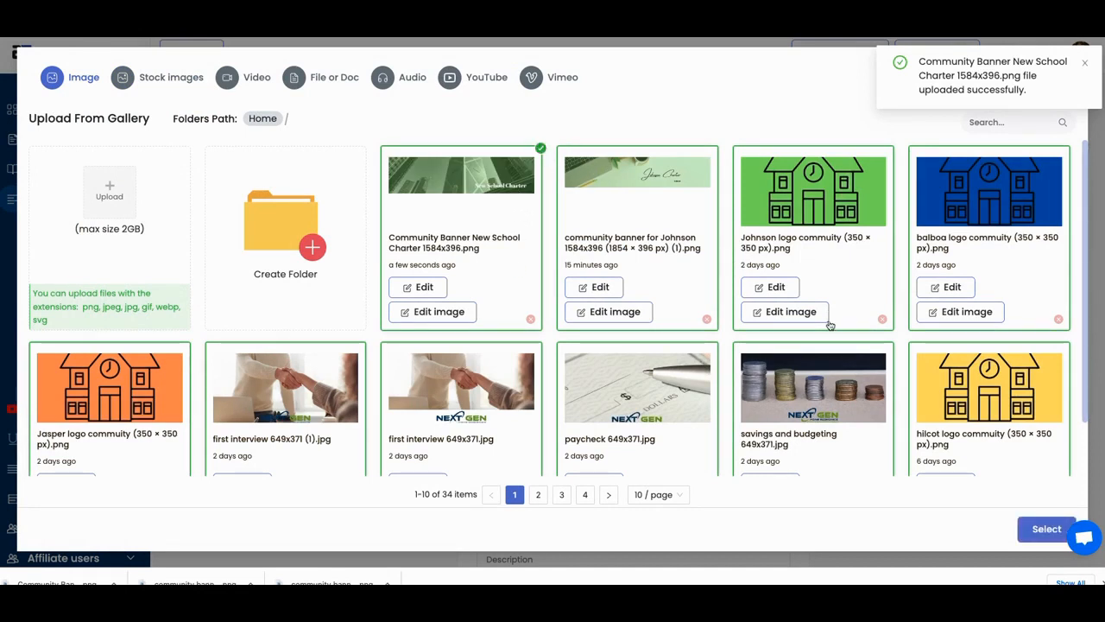
left_click(1044, 530)
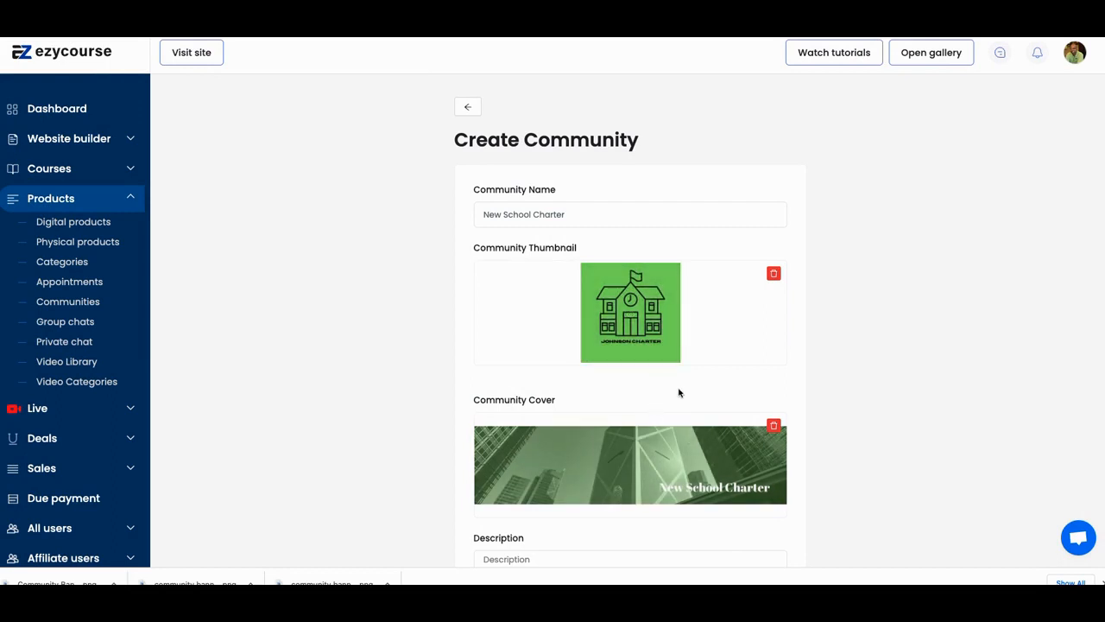
- Enter the community description This is a Charter school Banner Community
scroll(678, 390, "down", 1)
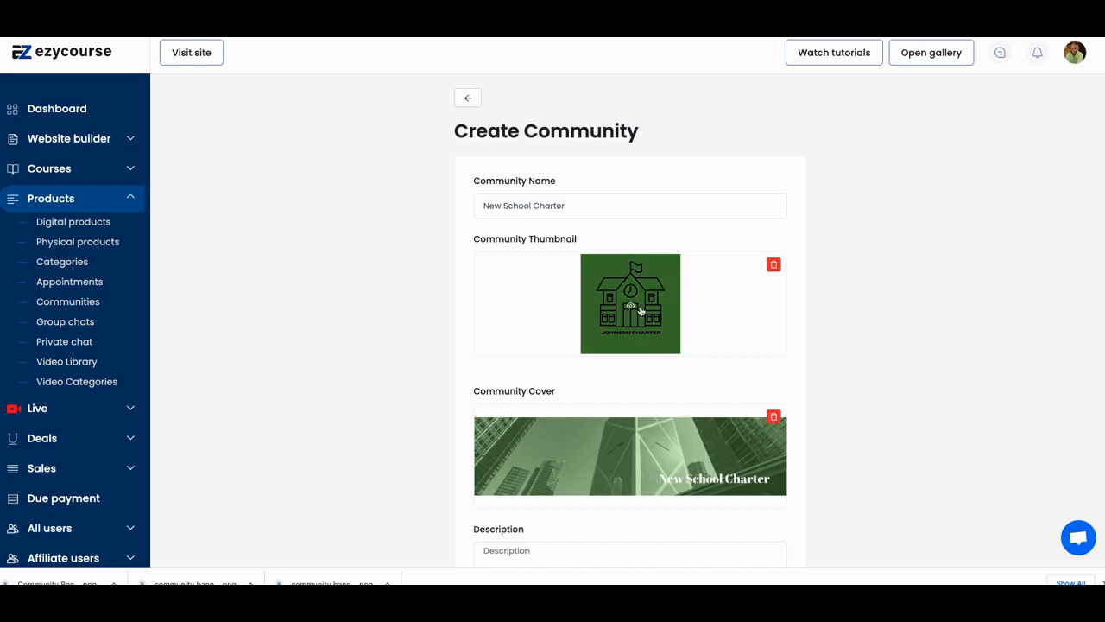
scroll(651, 316, "down", 1)
scroll(651, 316, "down", 4)
left_click(612, 373)
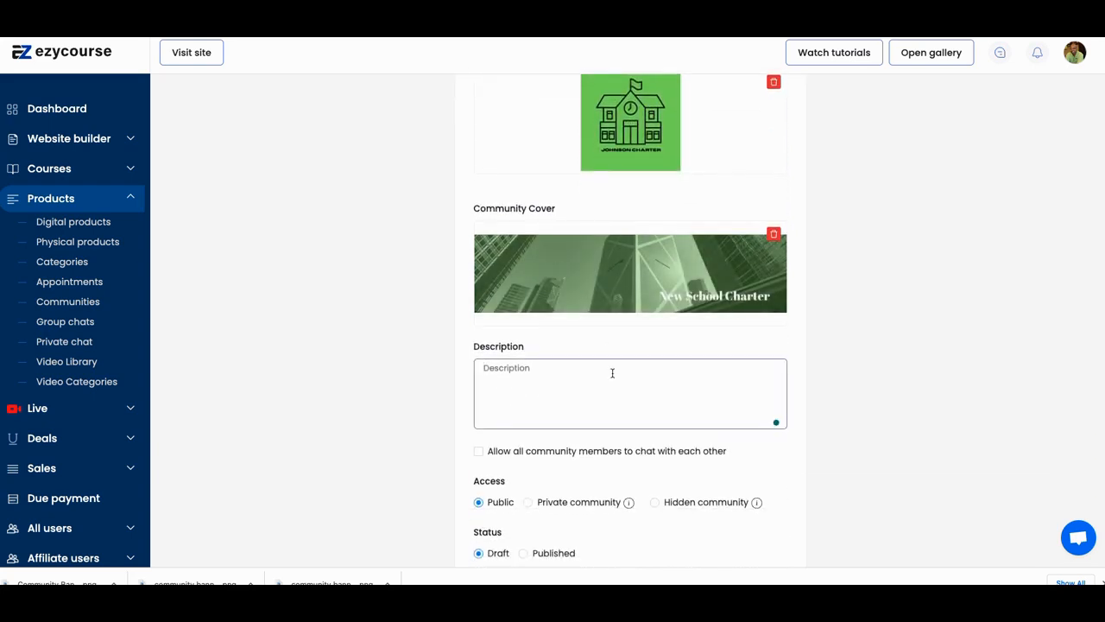
type("This is a Charter school B;a")
key("BackSpace")
key("BackSpace")
key("BackSpace")
key("BackSpace")
type("anner Community")
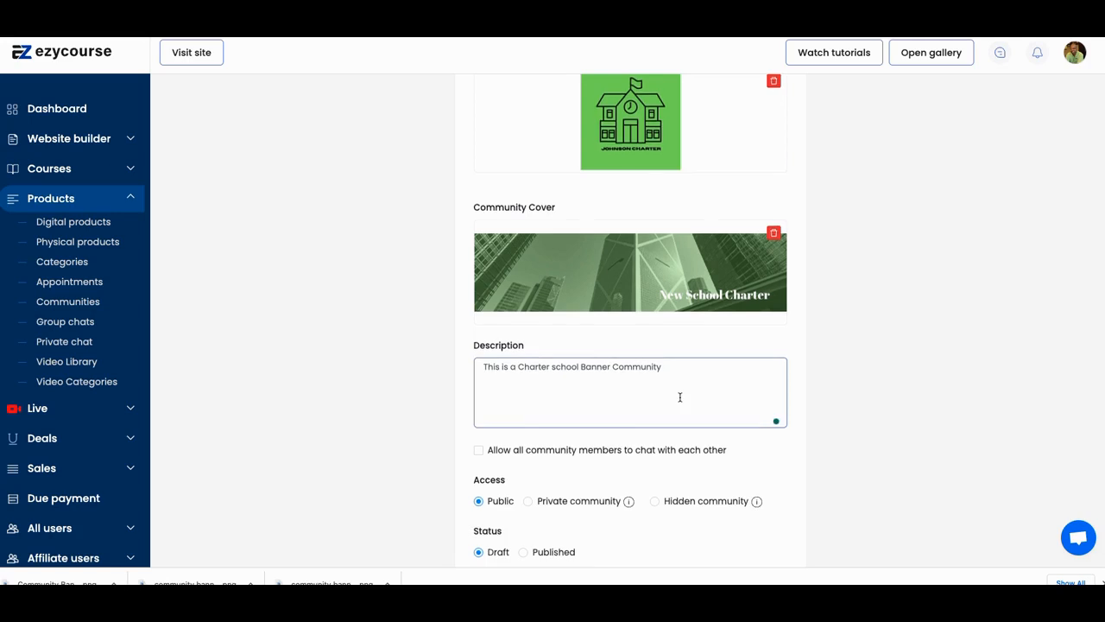
- Set the community's status to Published
scroll(678, 395, "down", 2)
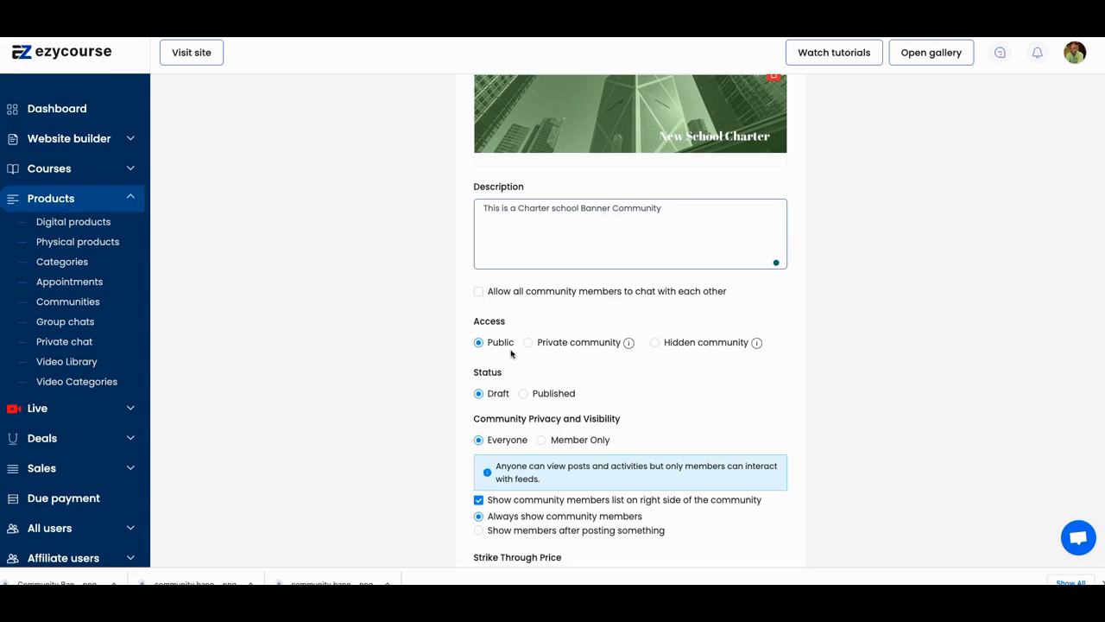
mouse_move(631, 344)
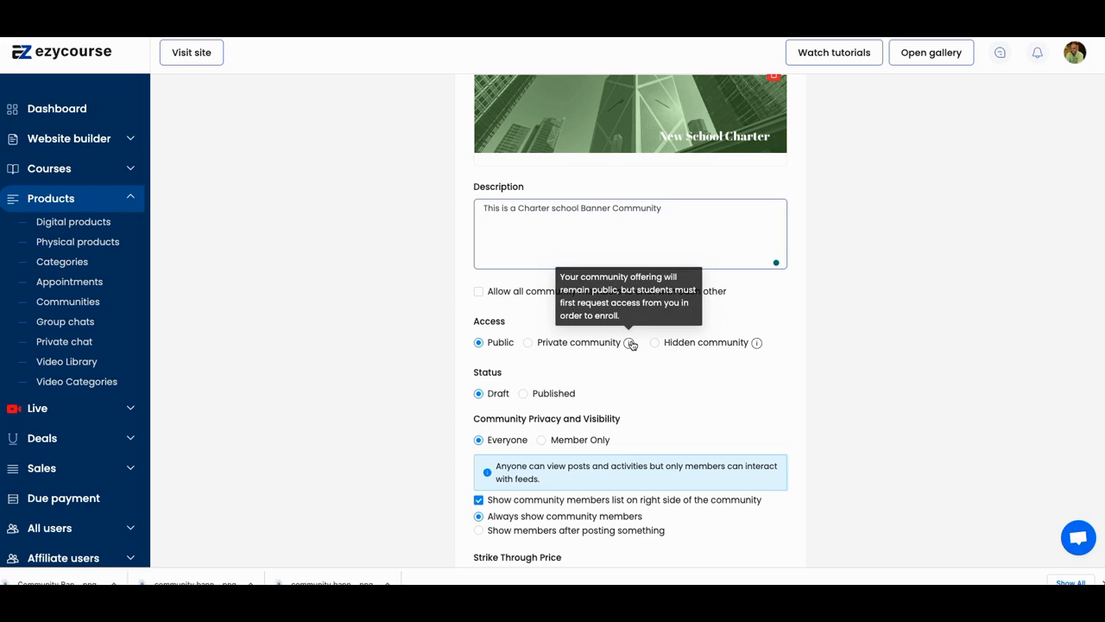
left_click(523, 393)
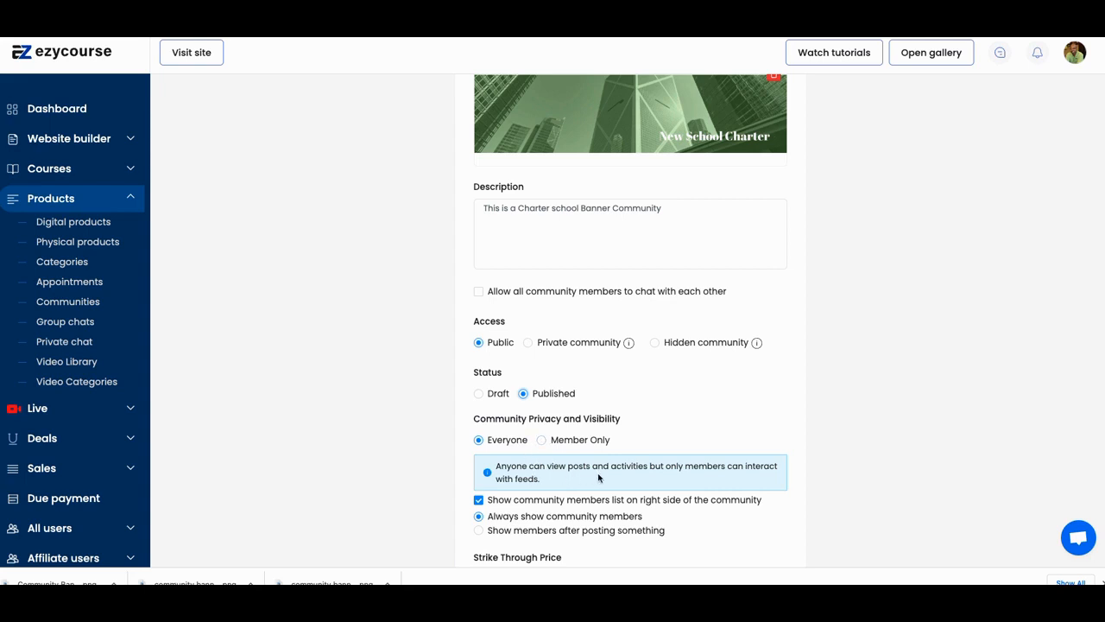
- Set the community's pricing to Premium
scroll(548, 477, "down", 1)
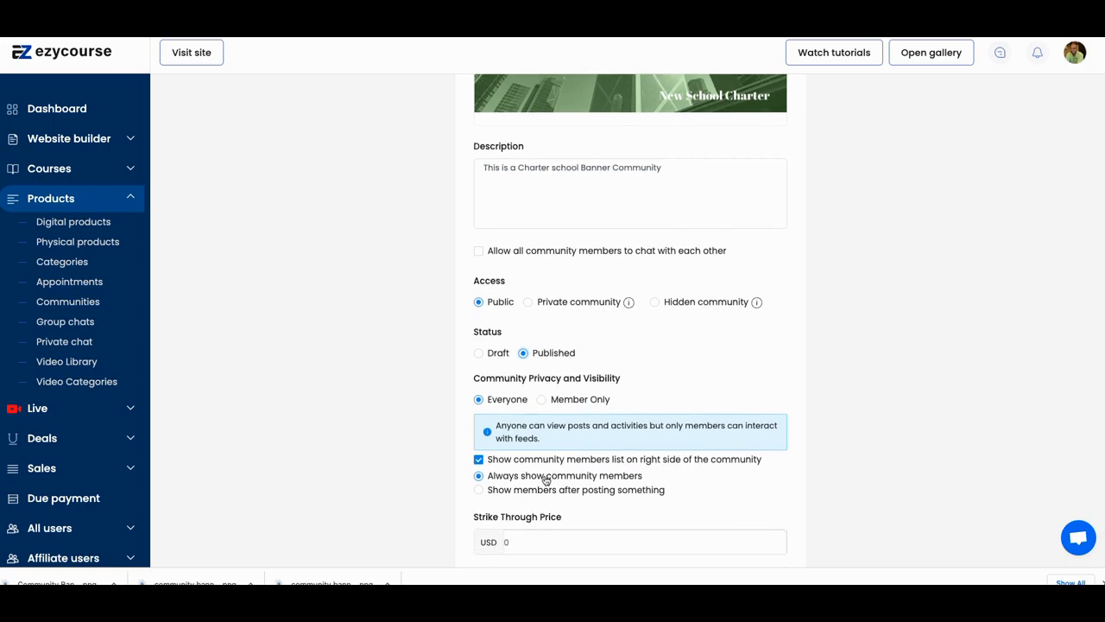
scroll(520, 462, "down", 3)
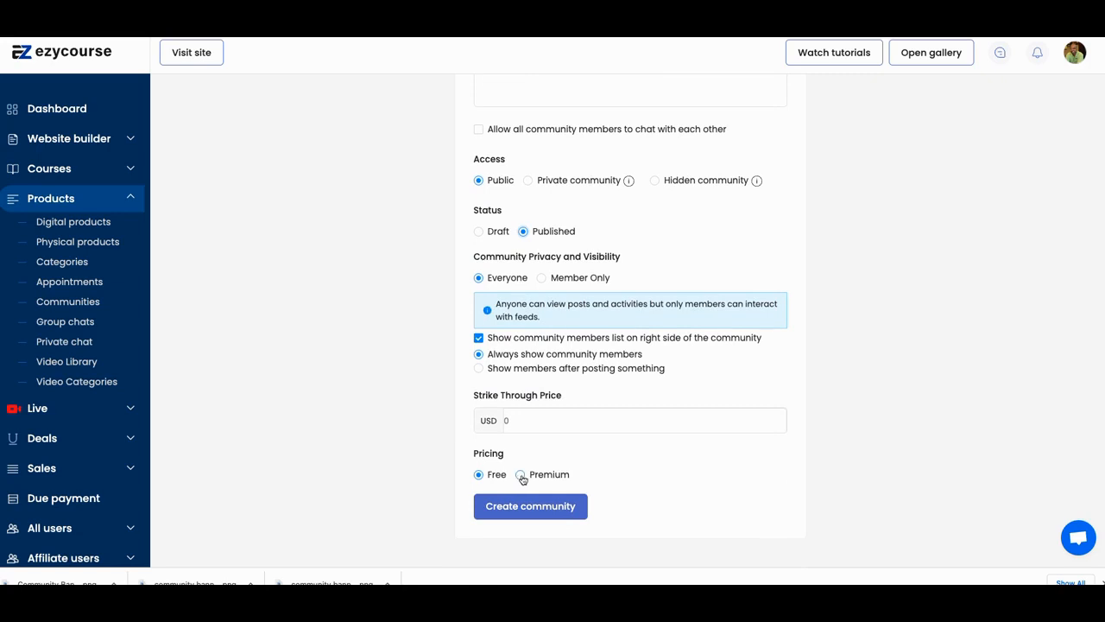
left_click(522, 476)
left_click(520, 423)
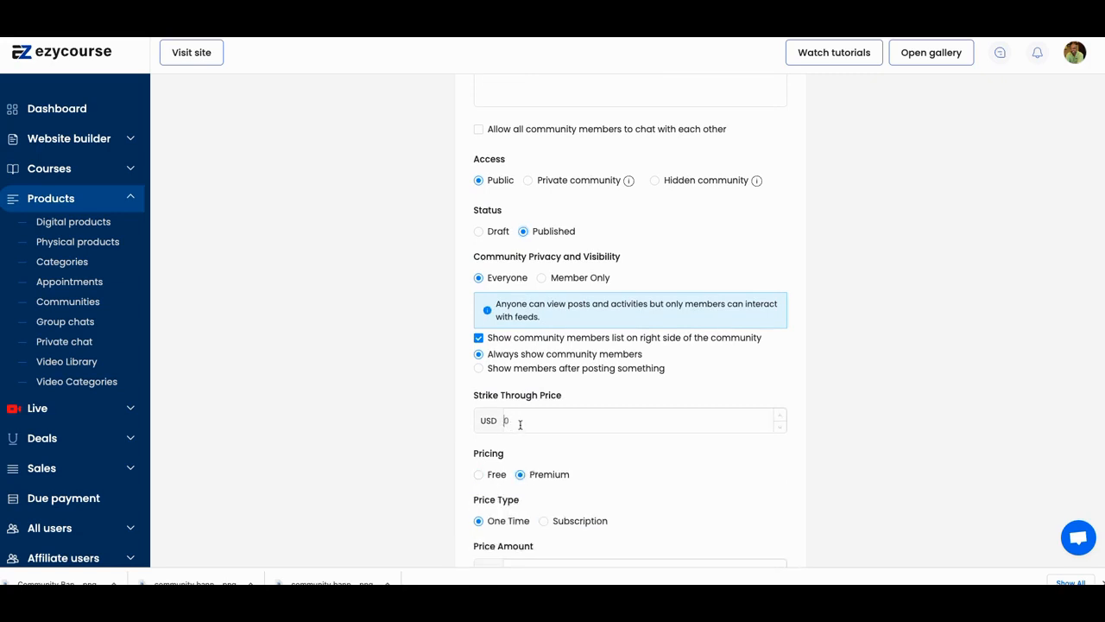
left_click(481, 475)
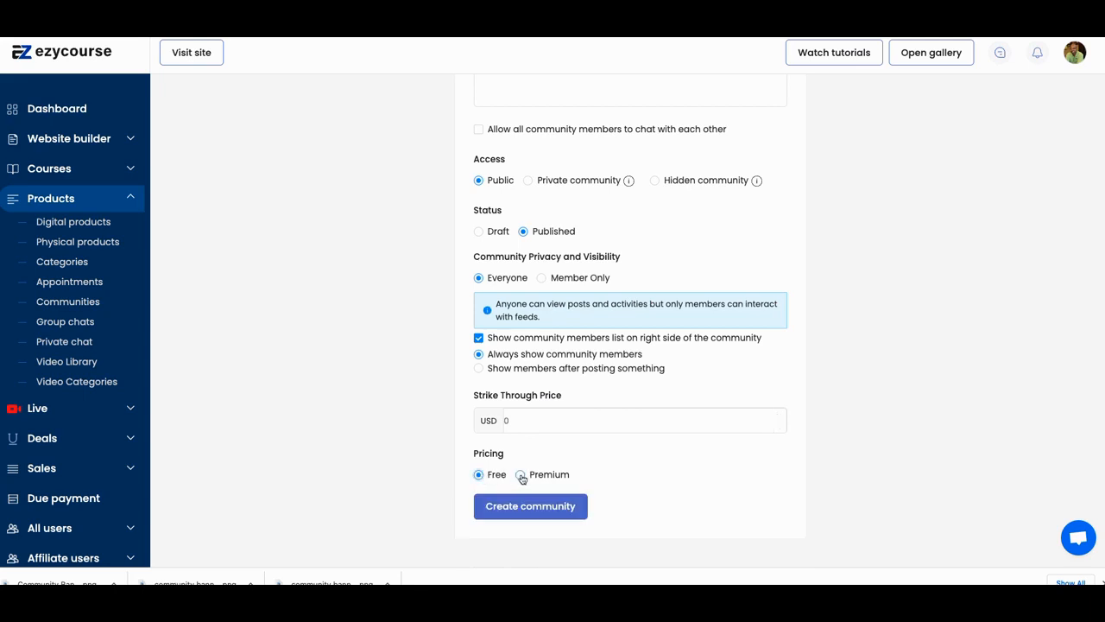
left_click(521, 475)
- Choose Subscription as the price type and open the subscription interval options
scroll(523, 473, "down", 1)
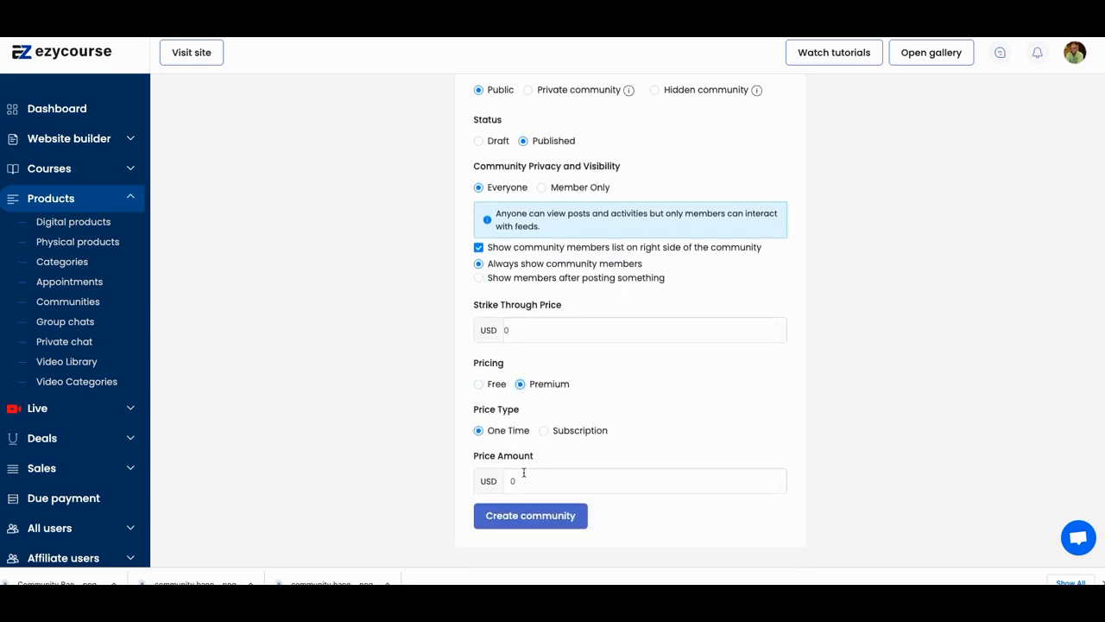
left_click(543, 431)
scroll(531, 457, "down", 1)
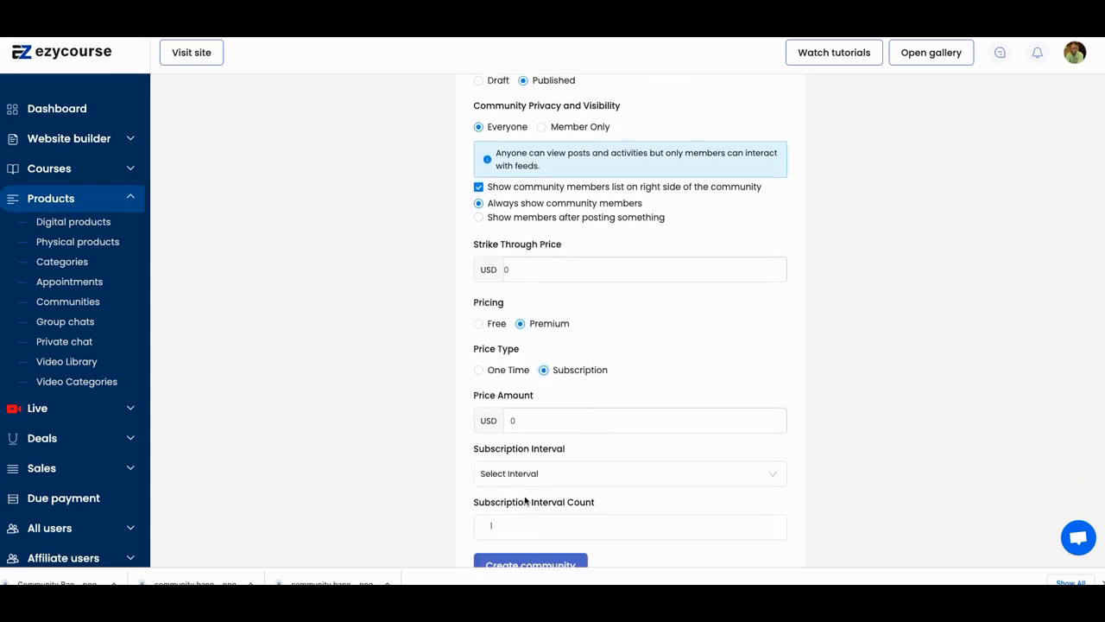
left_click(529, 461)
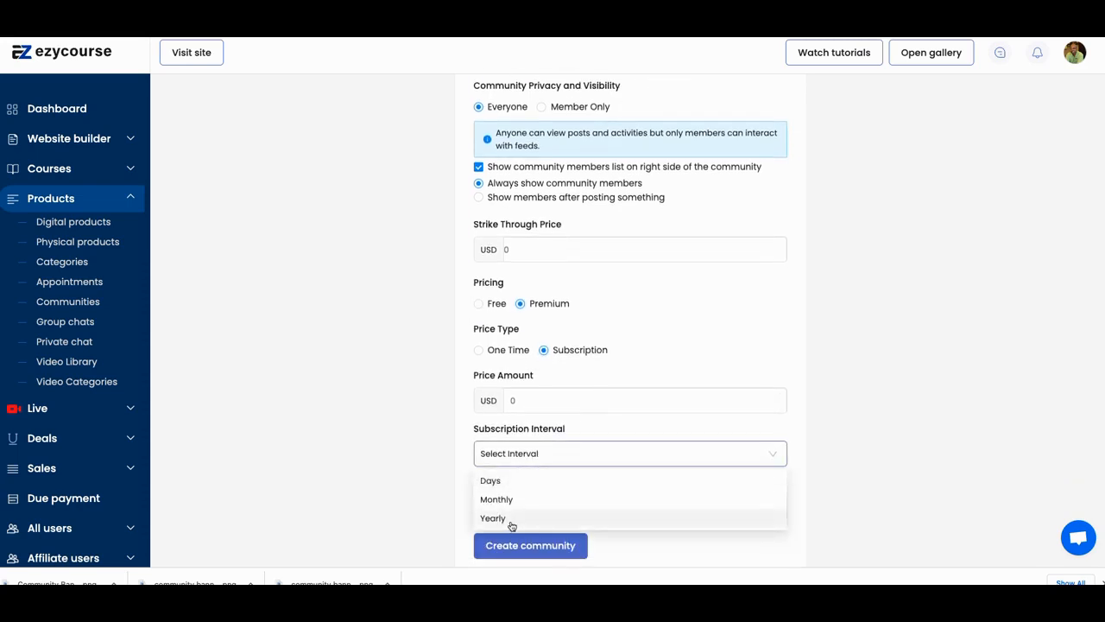
left_click(541, 457)
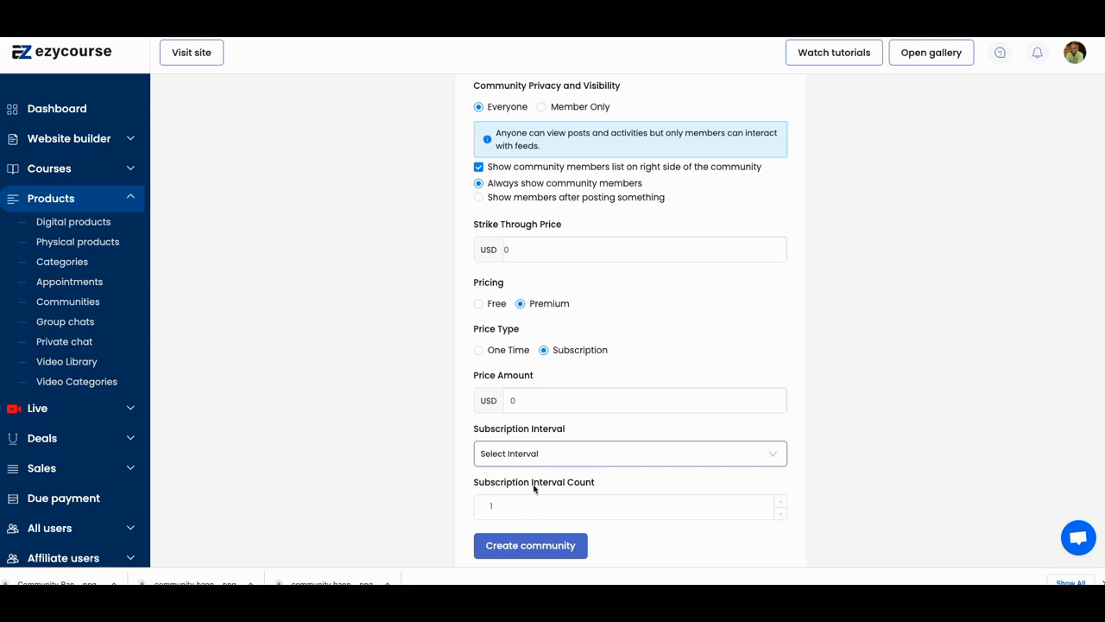
- Switch the price type to One Time and try to create the community
left_click(479, 351)
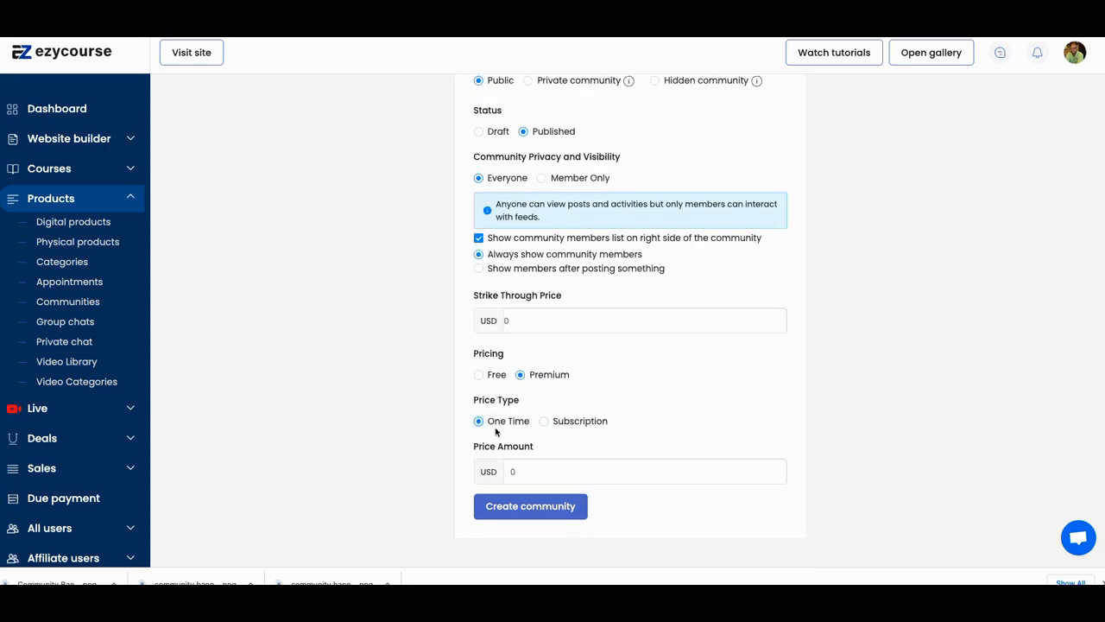
left_click(535, 511)
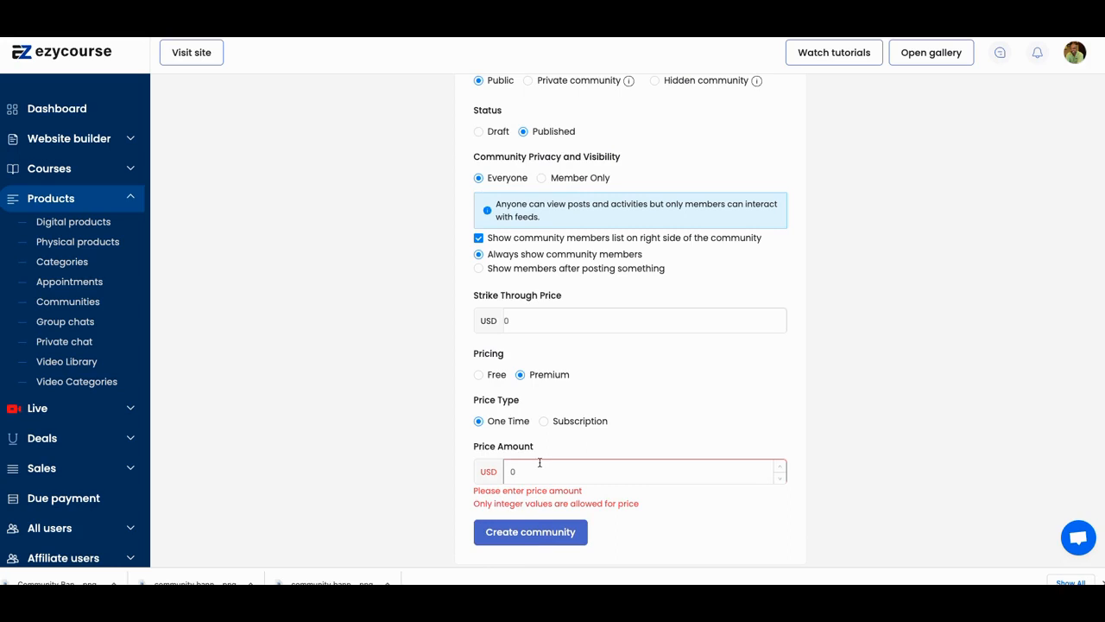
- Set the community's pricing to Free and create the community
left_click(480, 376)
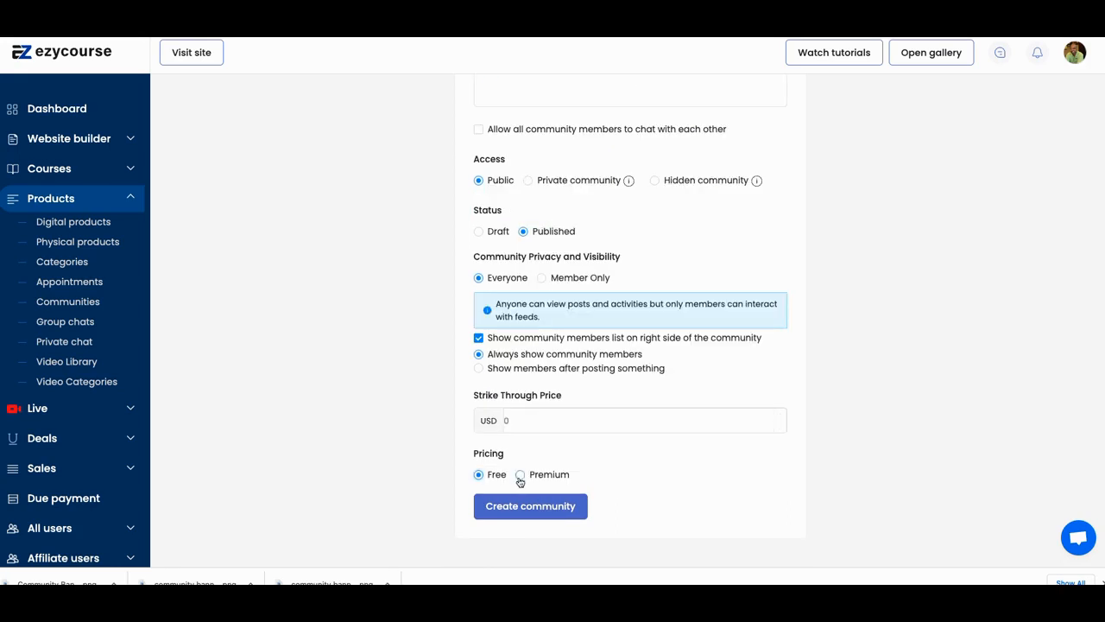
left_click(535, 513)
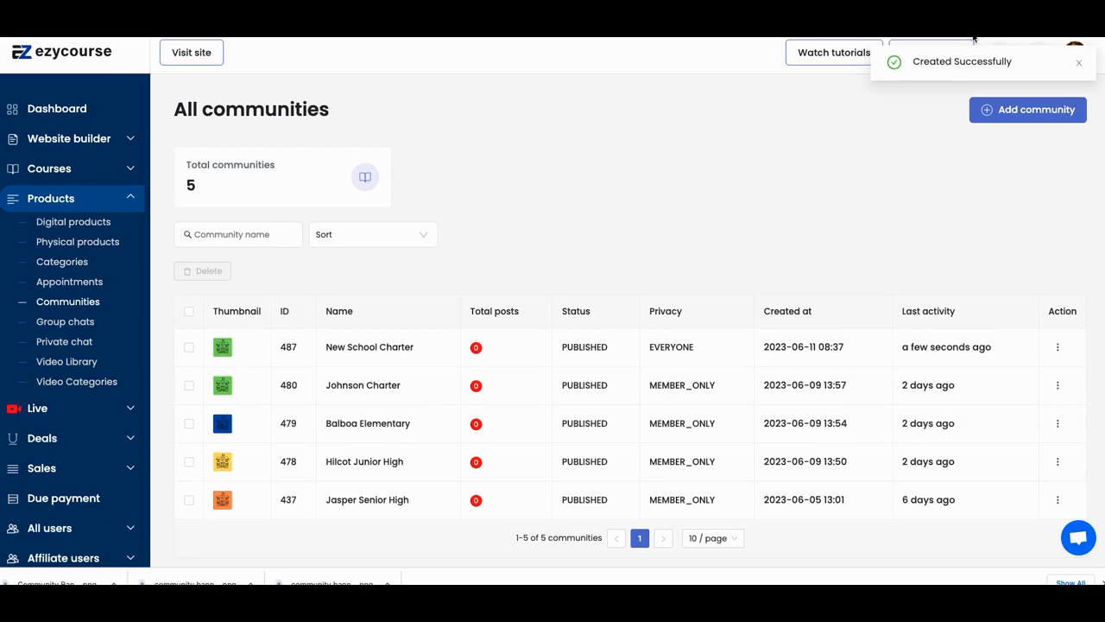
- Switch to the site's tab and open the New School Charter community page from the Community products
key("ctrl+Tab")
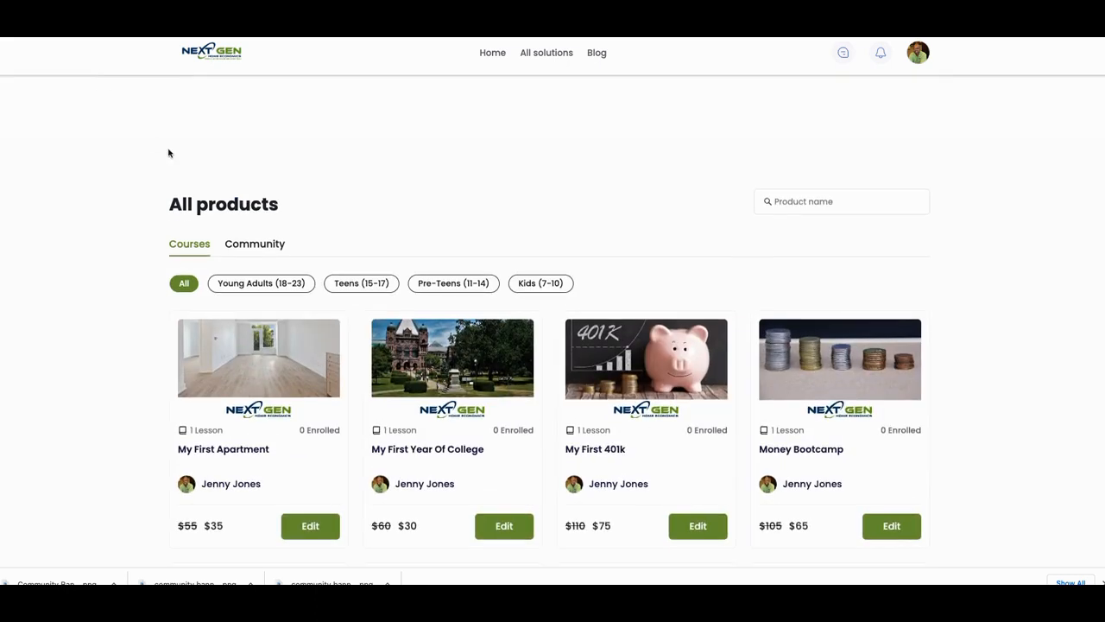
left_click(246, 246)
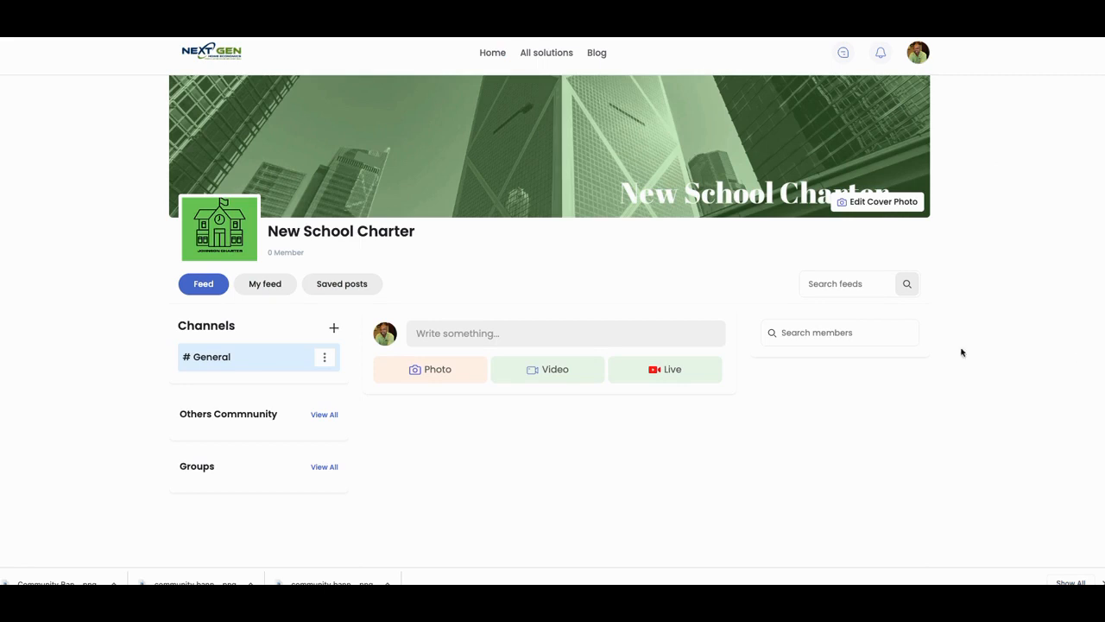
scroll(745, 345, "down", 2)
scroll(648, 197, "down", 1)
scroll(592, 196, "up", 1)
- Open the cover photo gallery for the community and close it without choosing an image
left_click(844, 205)
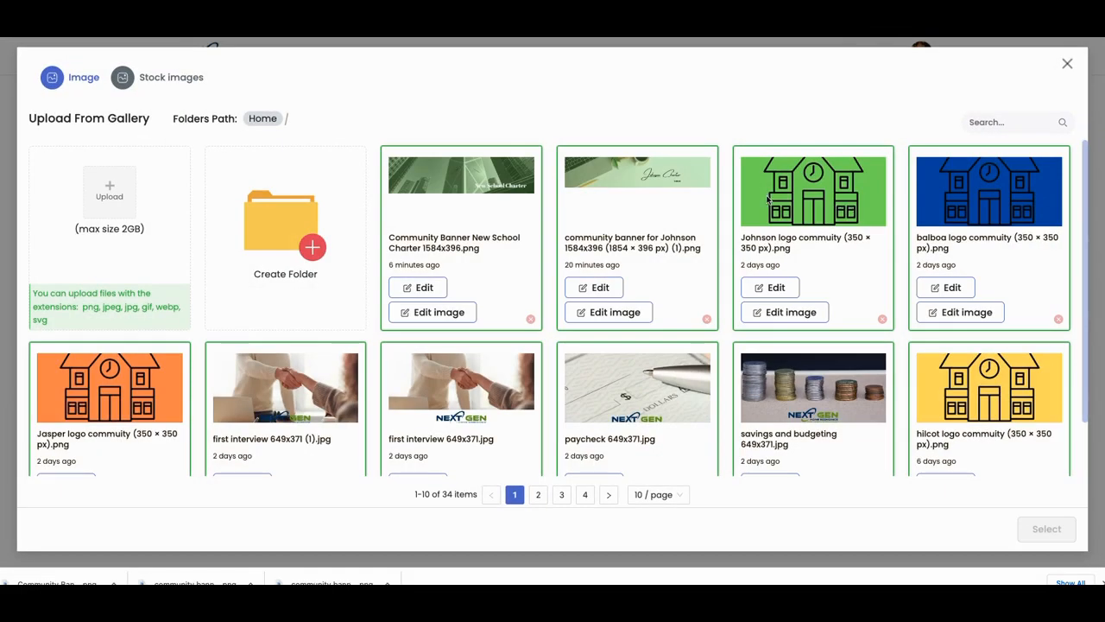
left_click(1067, 63)
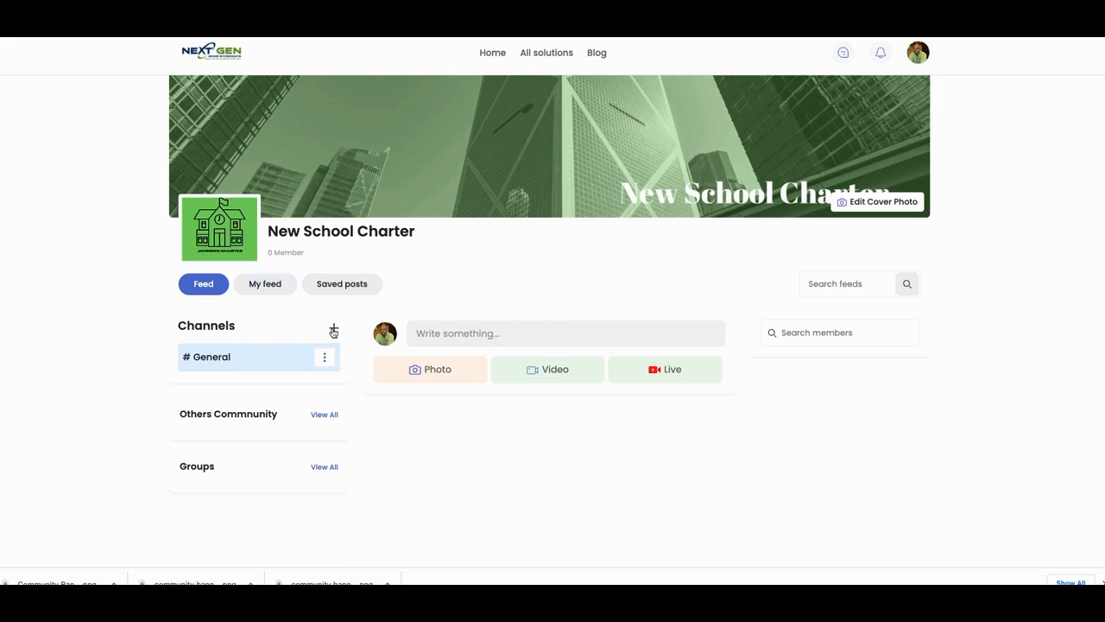
- Try to add a new channel to the community
left_click(334, 329)
left_click(334, 332)
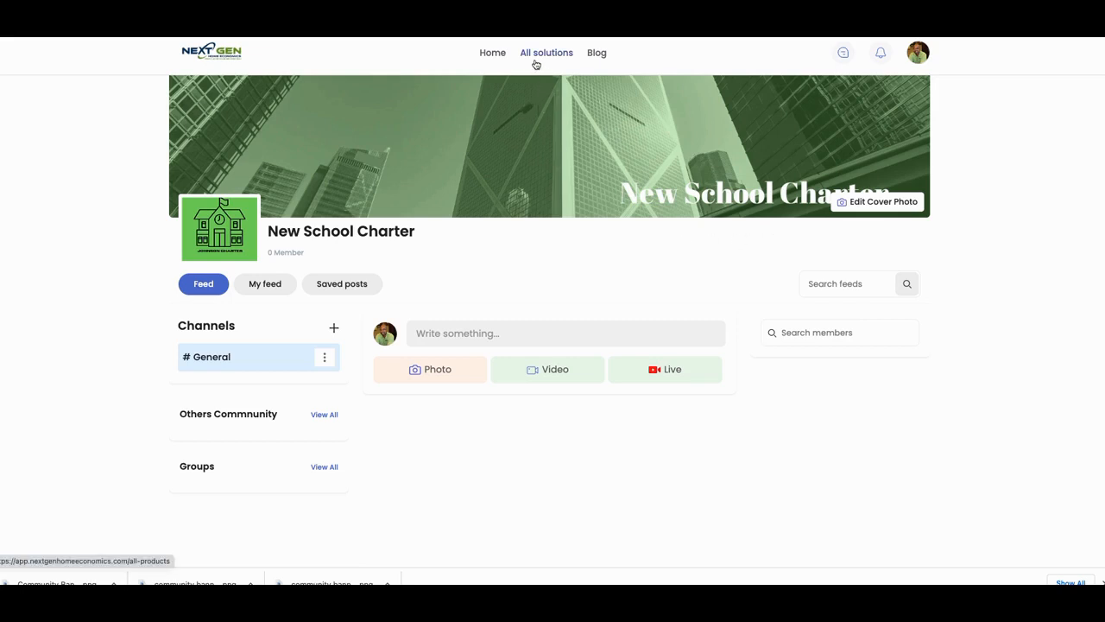
- Go to All solutions and browse the course listings on the products page
left_click(539, 54)
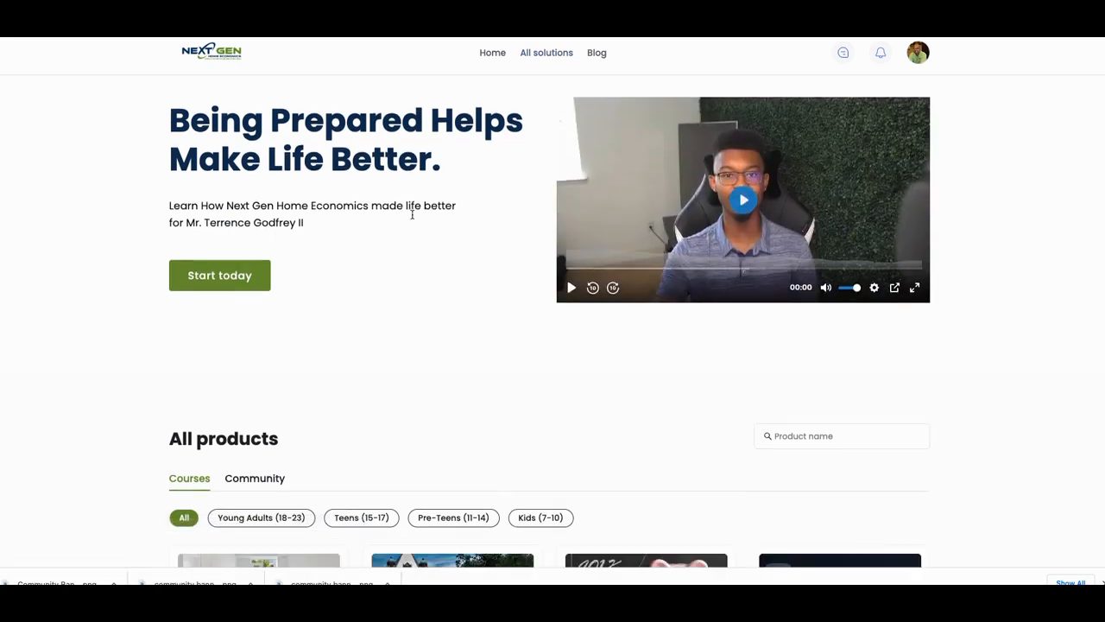
scroll(402, 242, "down", 3)
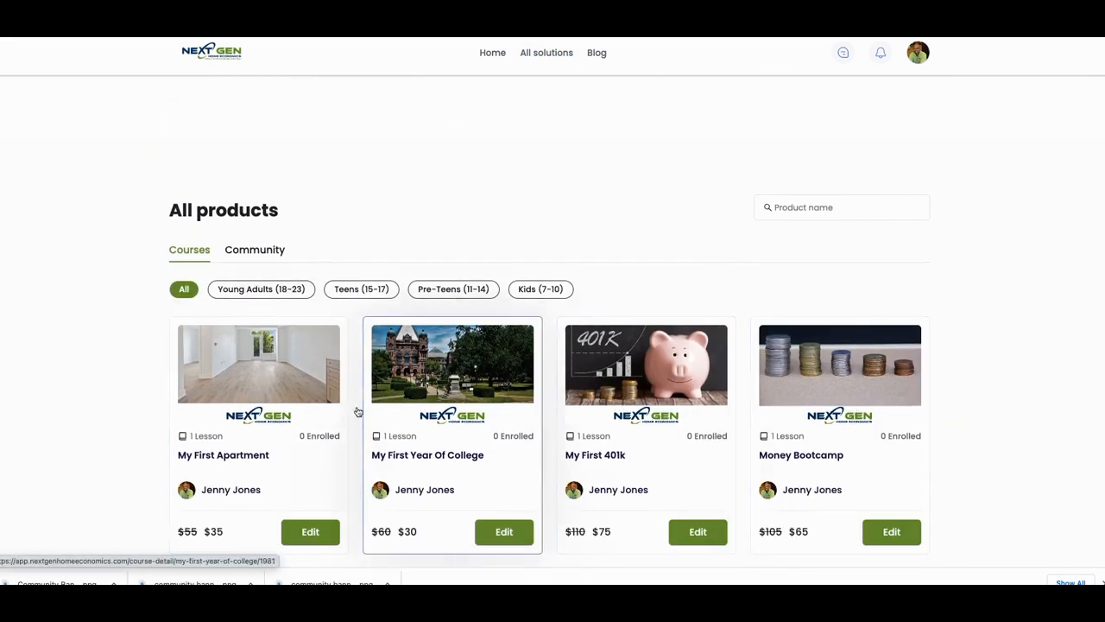
scroll(584, 426, "down", 1)
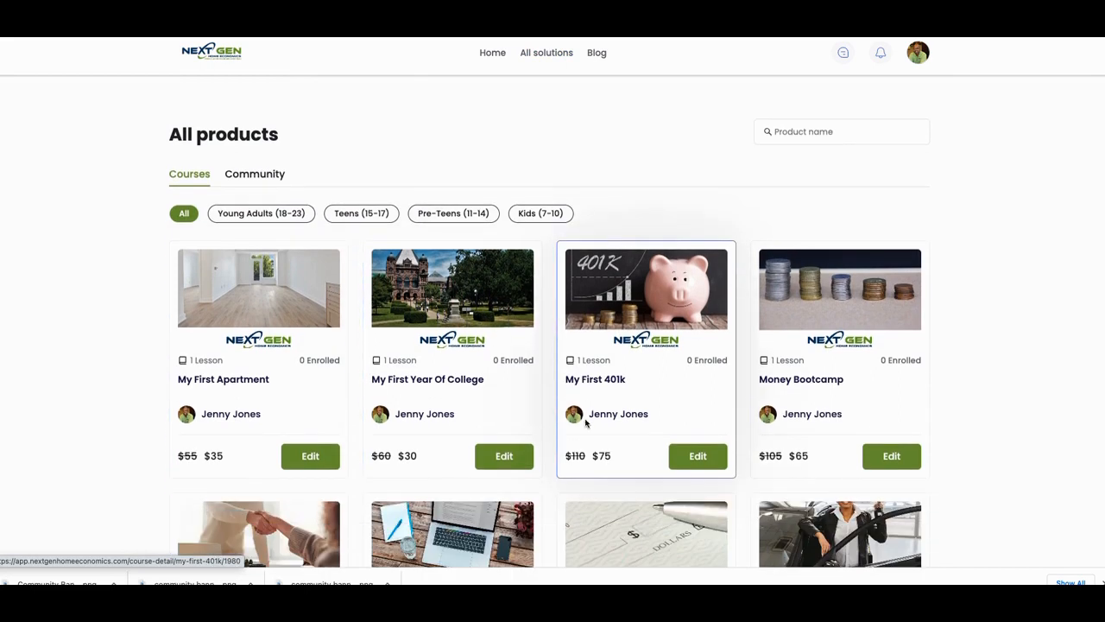
scroll(483, 371, "up", 1)
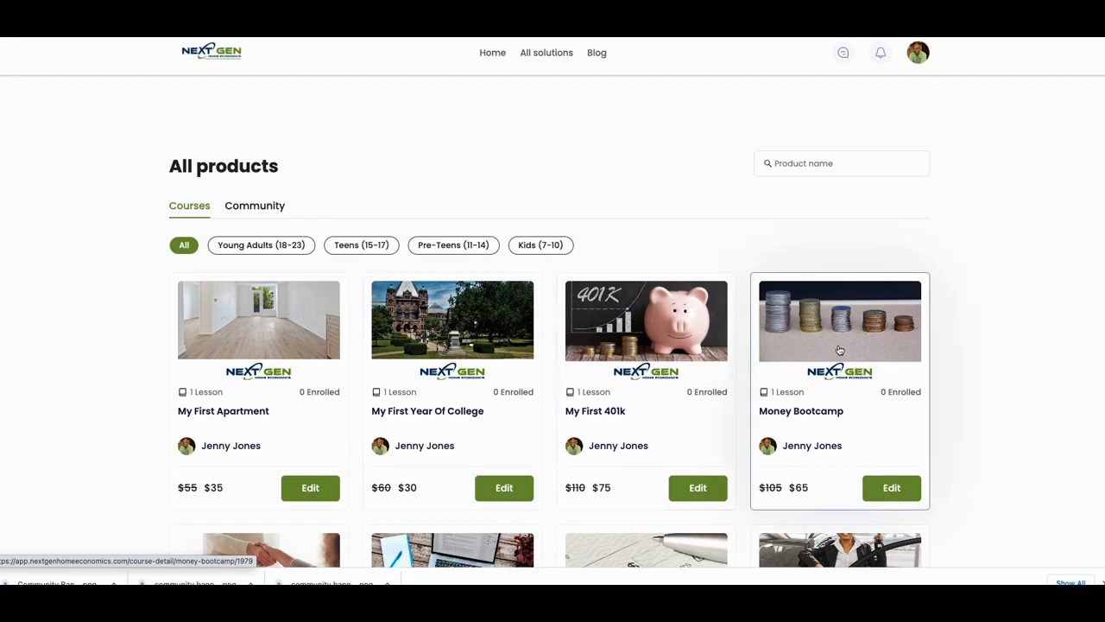
scroll(366, 373, "down", 3)
scroll(367, 371, "up", 5)
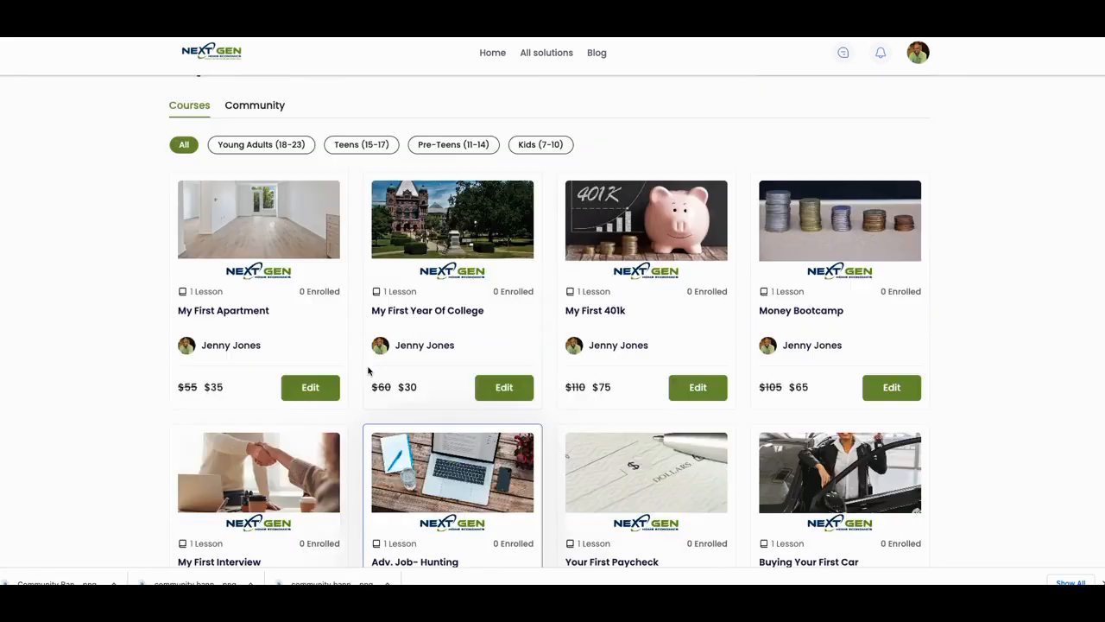
scroll(417, 360, "up", 4)
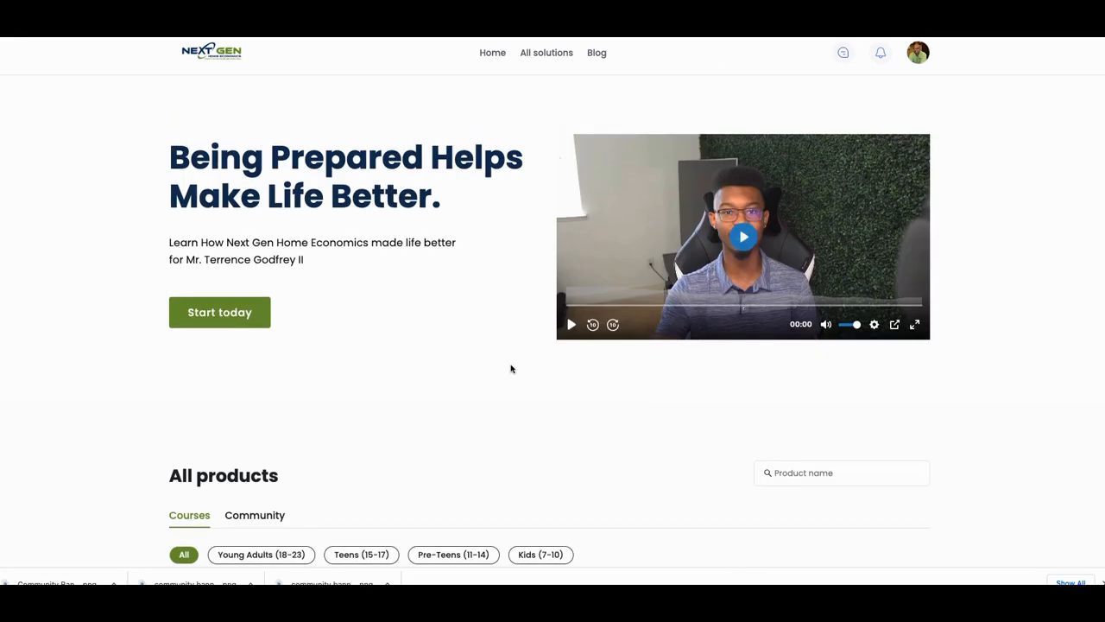